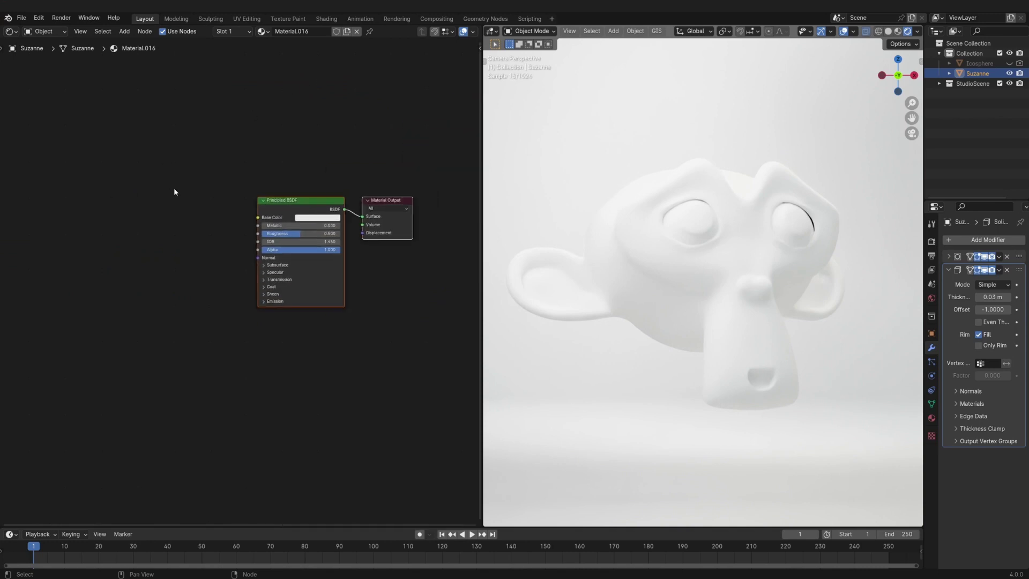
- Change the Principled BSDF base color to a medium dark green, about hex 248714
scroll(170, 189, "up", 6)
scroll(127, 227, "up", 5)
middle_click_drag(99, 191, 95, 192)
scroll(95, 193, "up", 1)
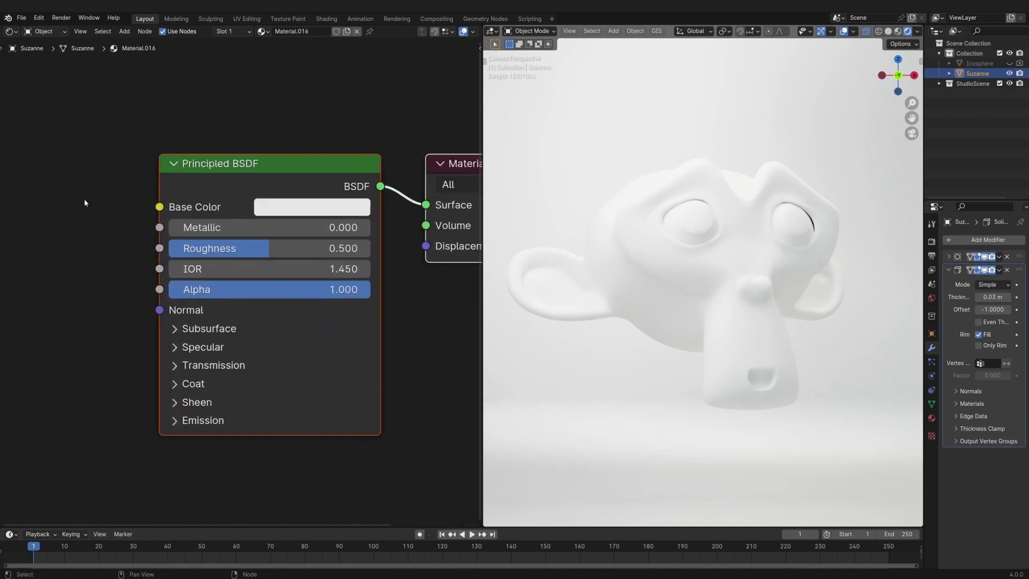
left_click(346, 201)
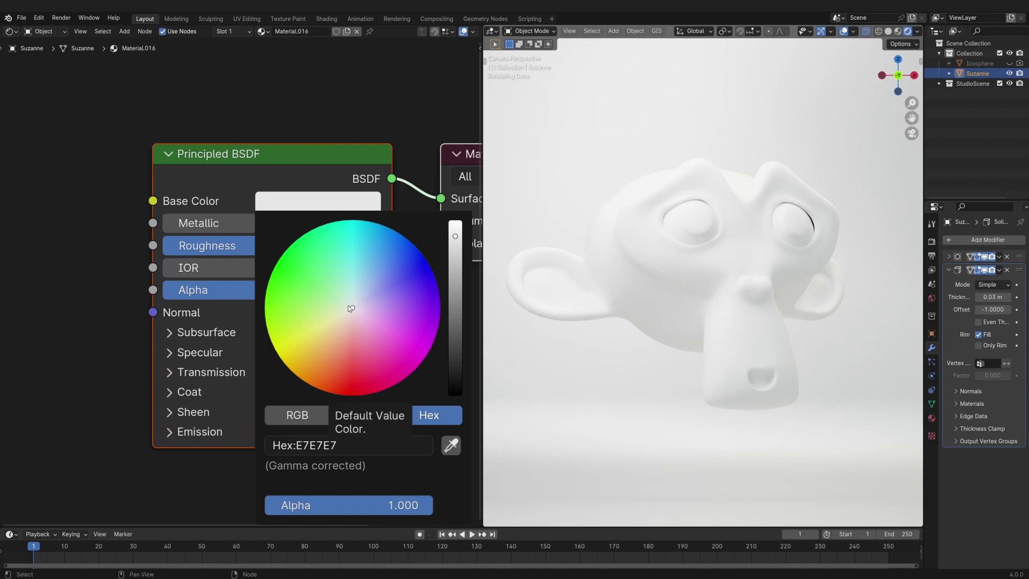
left_click_drag(349, 317, 282, 279)
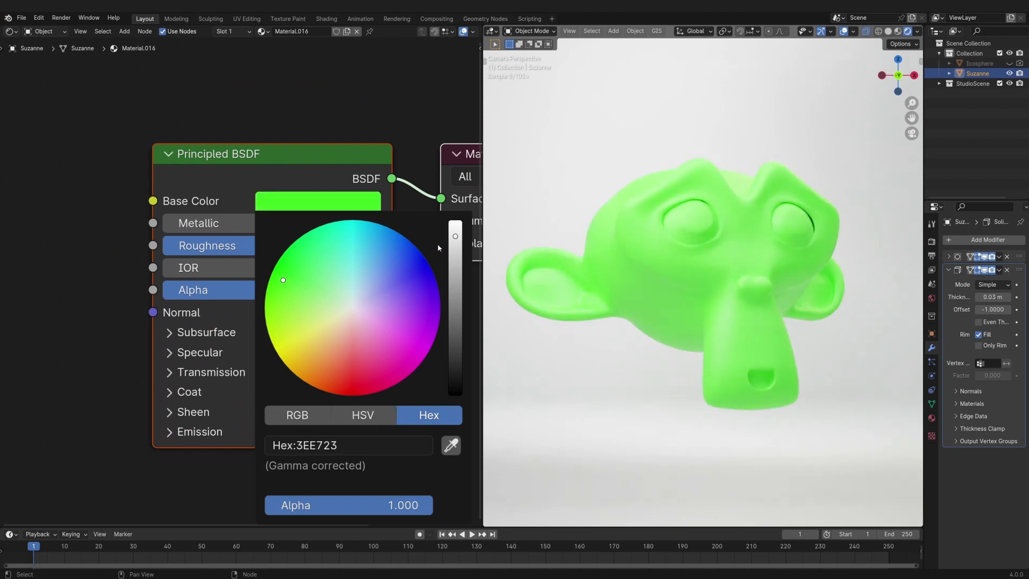
left_click_drag(454, 240, 455, 299)
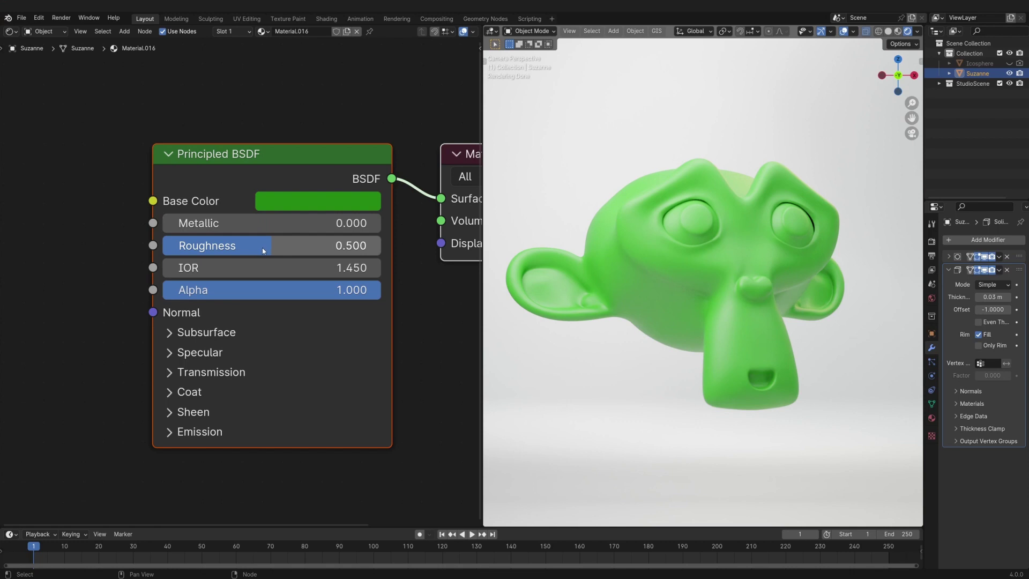
- Lower the Principled BSDF roughness to 0 and set its IOR to 1.51
left_click_drag(268, 251, 153, 252)
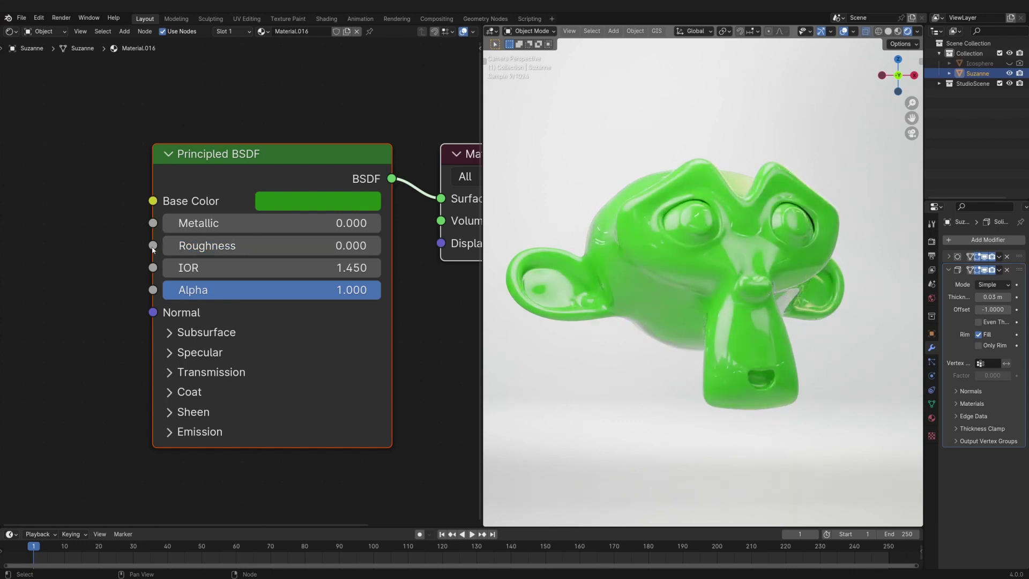
left_click(213, 265)
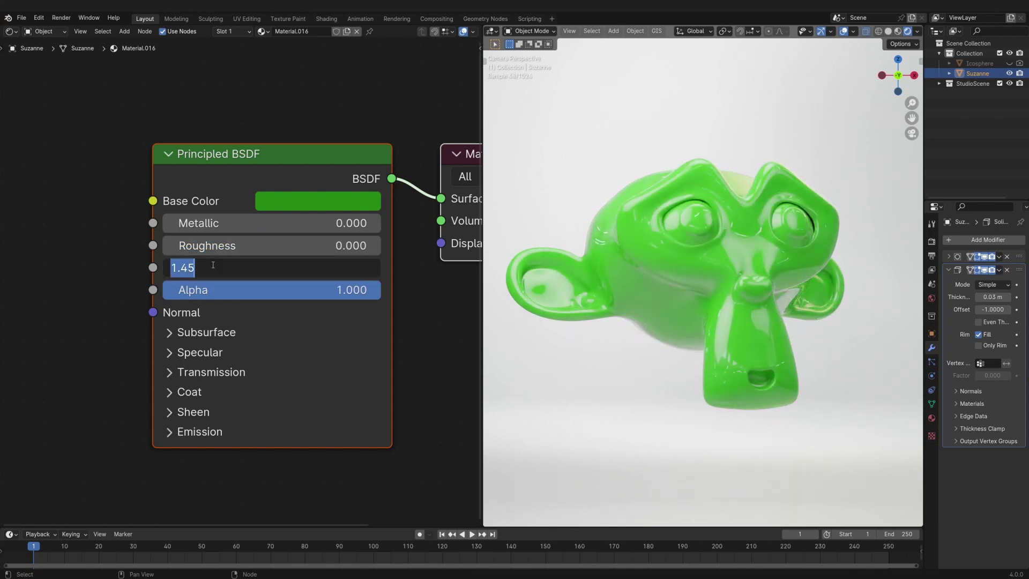
type("1.51")
key("Return")
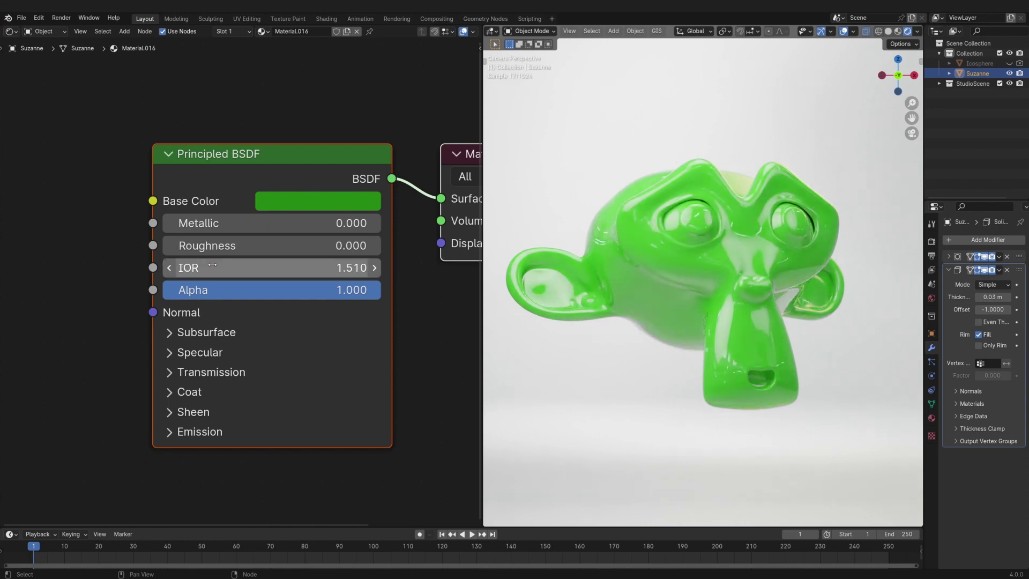
- Raise the Principled BSDF transmission weight to 1 and brighten the green base color slightly
left_click(221, 372)
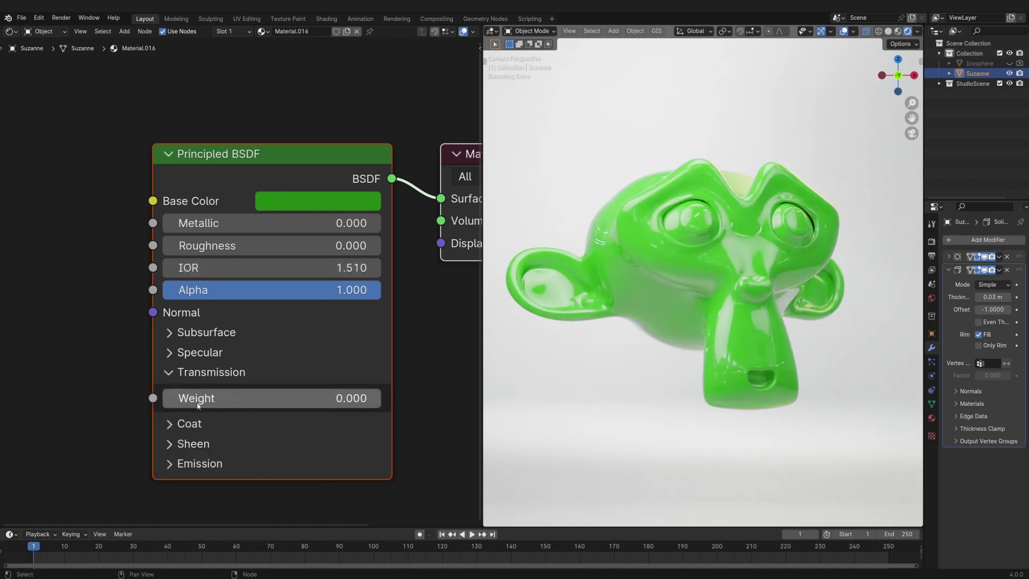
left_click_drag(198, 406, 407, 405)
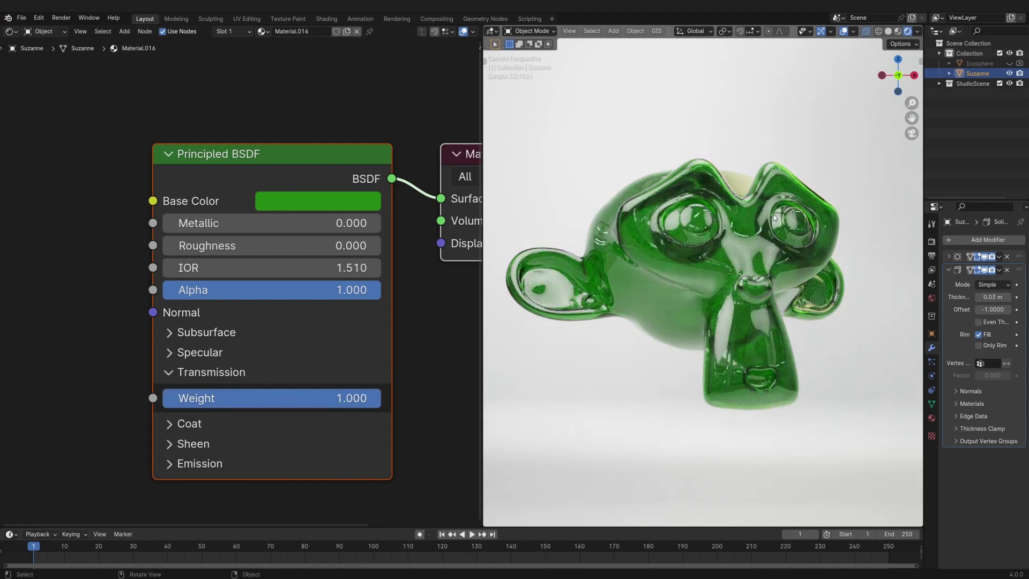
left_click(359, 205)
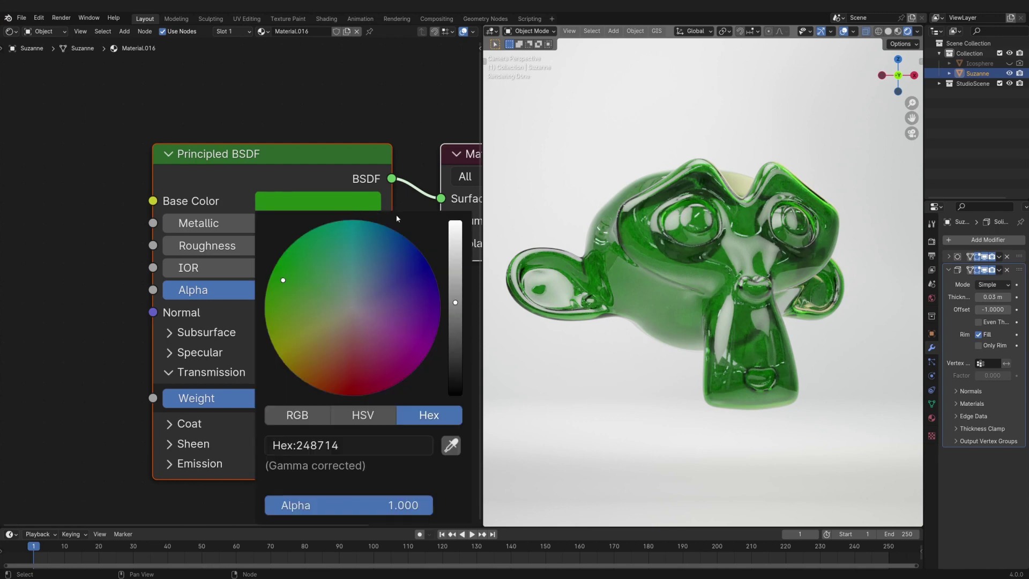
left_click_drag(454, 301, 455, 285)
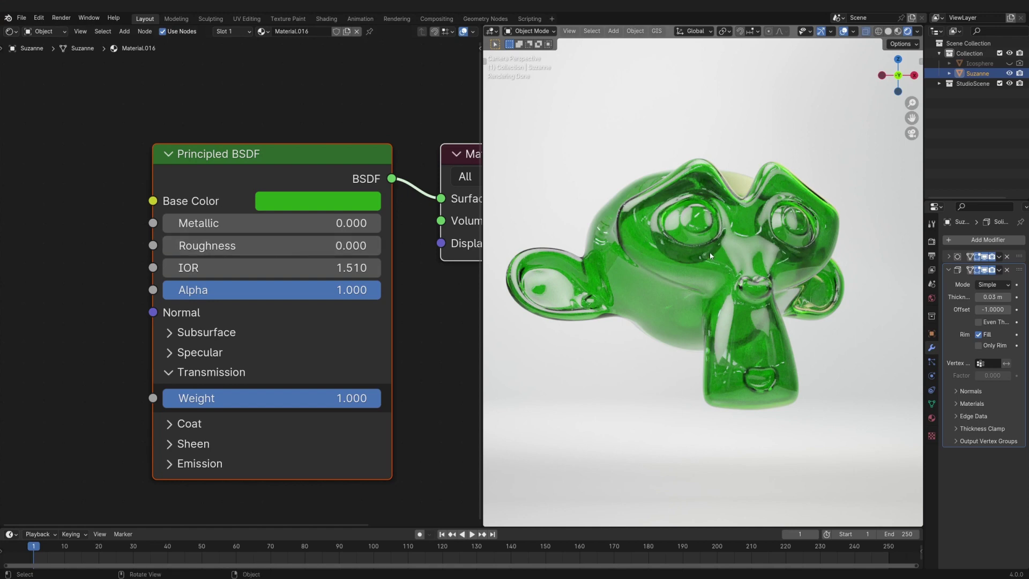
- Add a Voronoi Texture node with Mapping and Texture Coordinate nodes, feeding the mapping from the Object coordinates
scroll(43, 214, "down", 2)
middle_click_drag(43, 215, 339, 184)
scroll(214, 178, "down", 1)
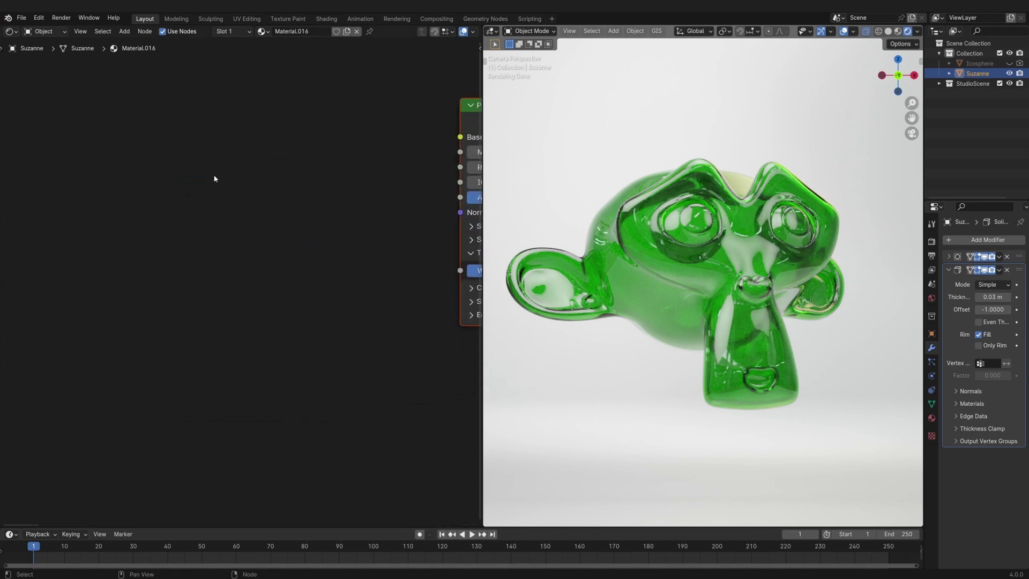
key("shift+a")
type("s")
key("BackSpace")
type("vo")
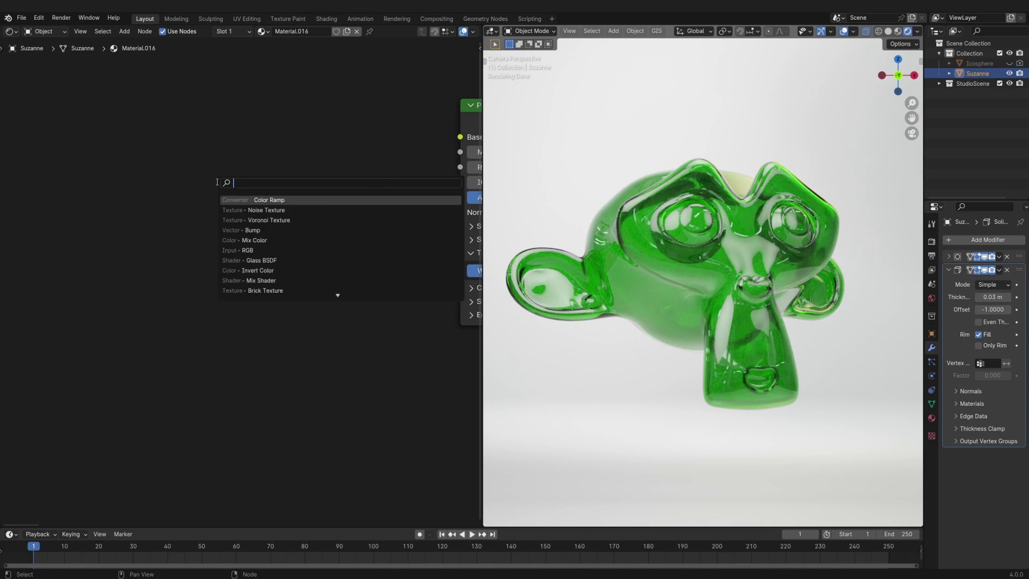
type("rno")
key("Return")
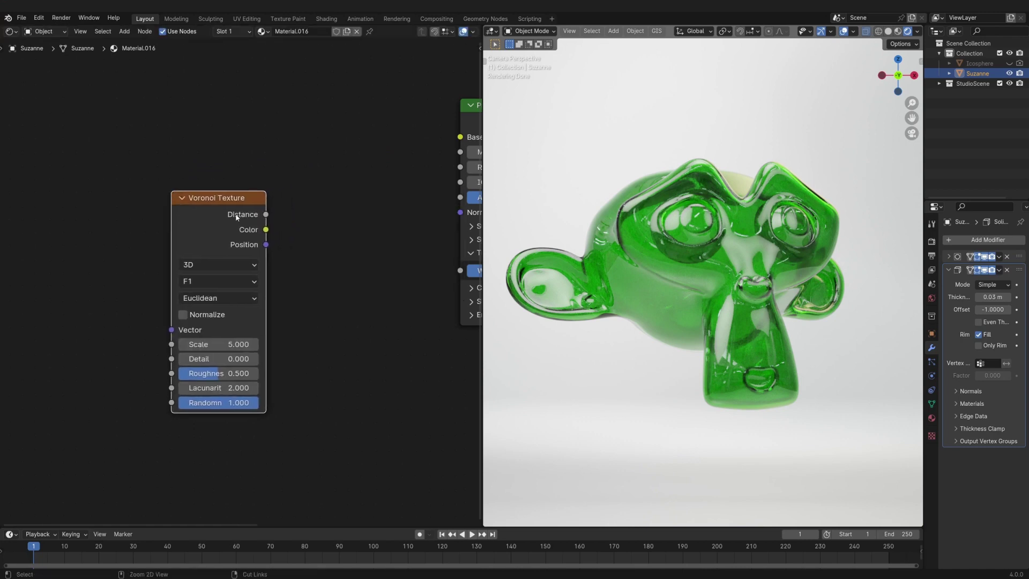
key("ctrl+t")
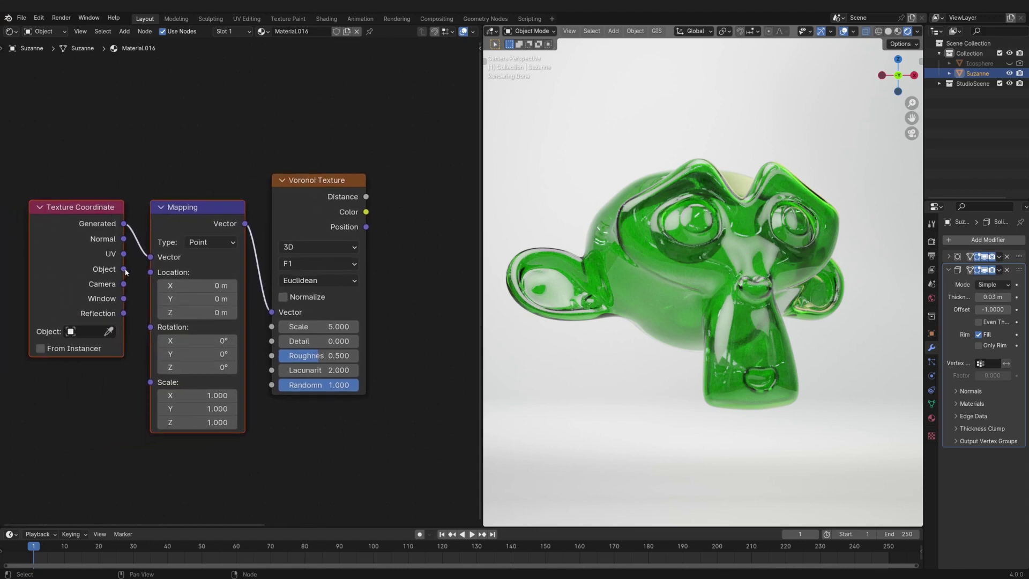
left_click_drag(125, 270, 149, 257)
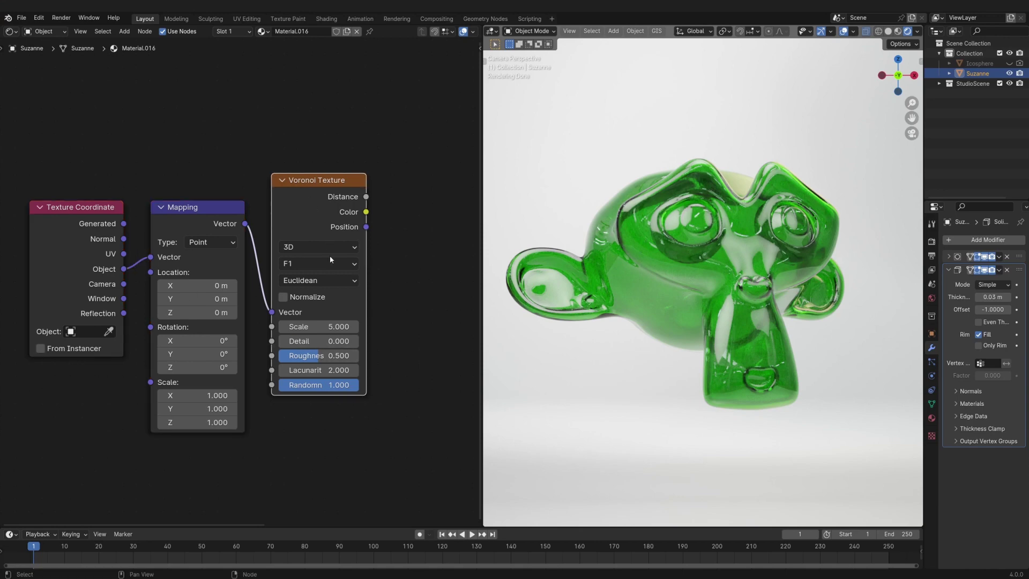
- Set the Voronoi Texture feature to Smooth F1 and preview its Distance output on the monkey head
middle_click_drag(329, 255, 279, 265)
scroll(279, 265, "up", 2)
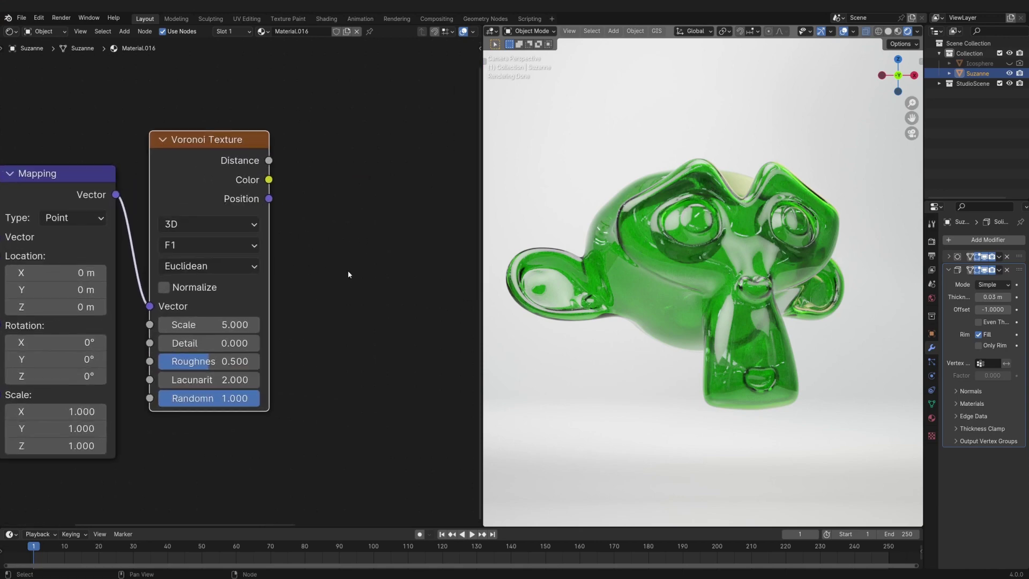
middle_click_drag(215, 241, 251, 278)
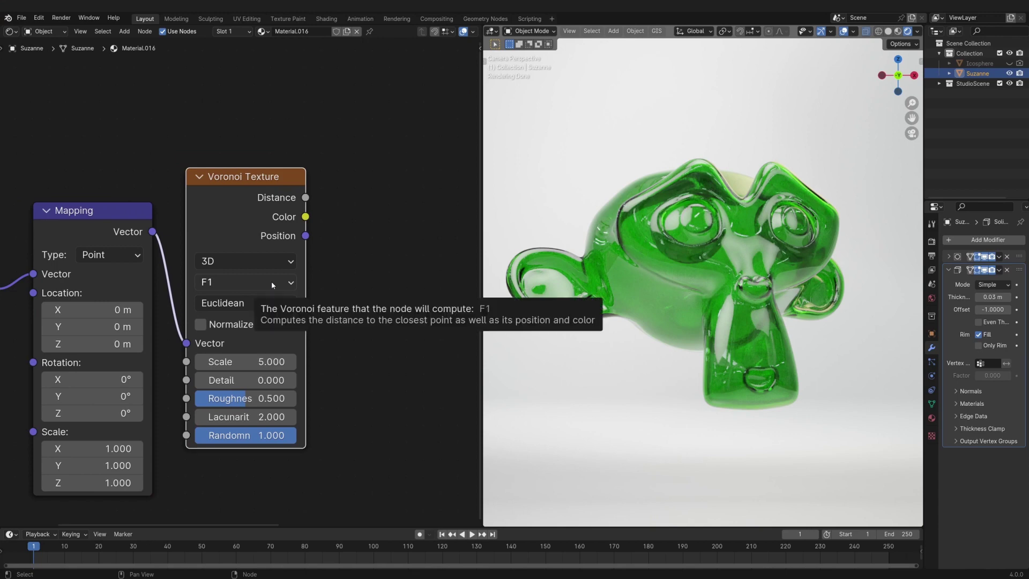
left_click(271, 280)
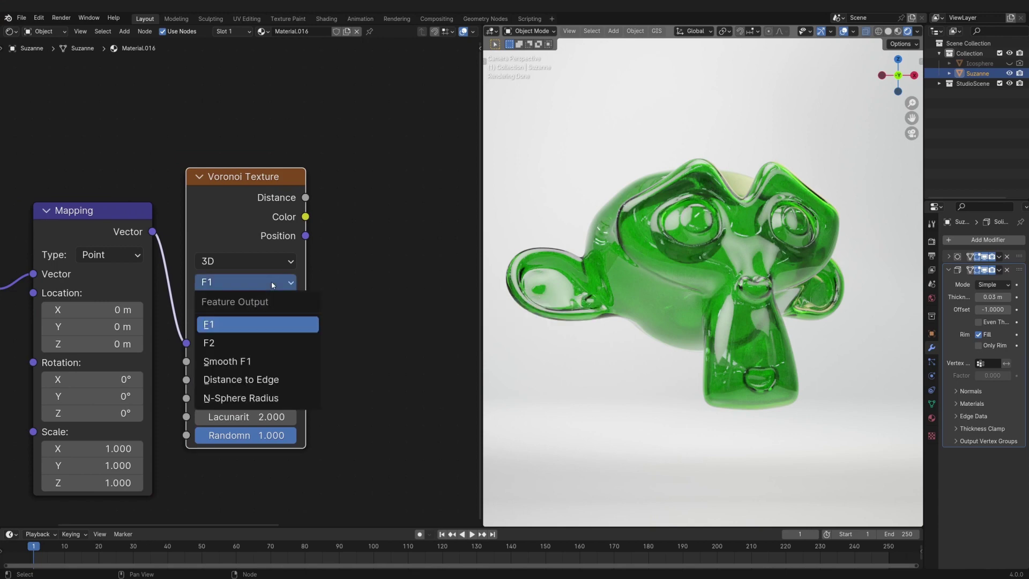
left_click(280, 361)
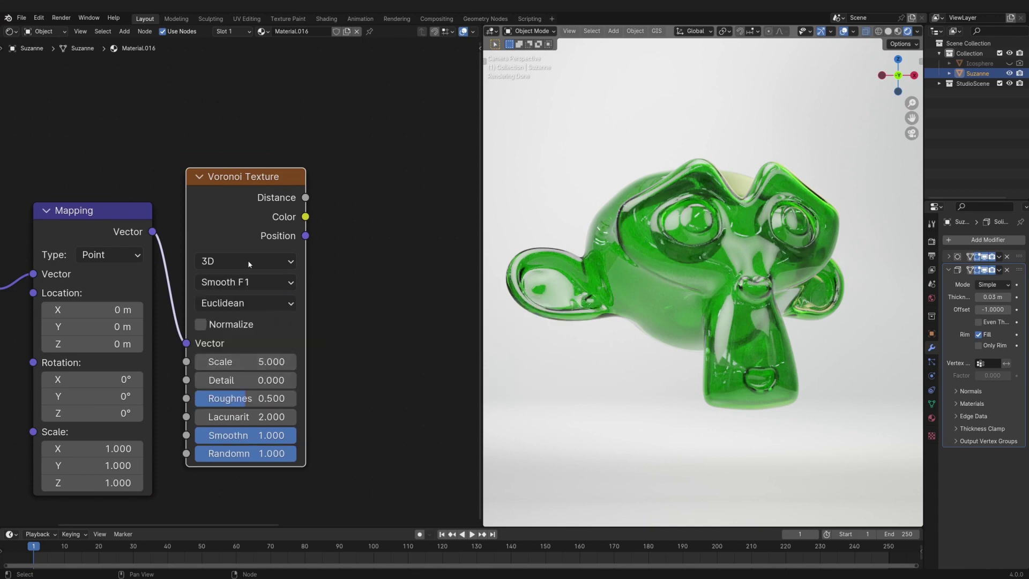
left_click(229, 190, "ctrl+shift")
scroll(766, 273, "up", 5)
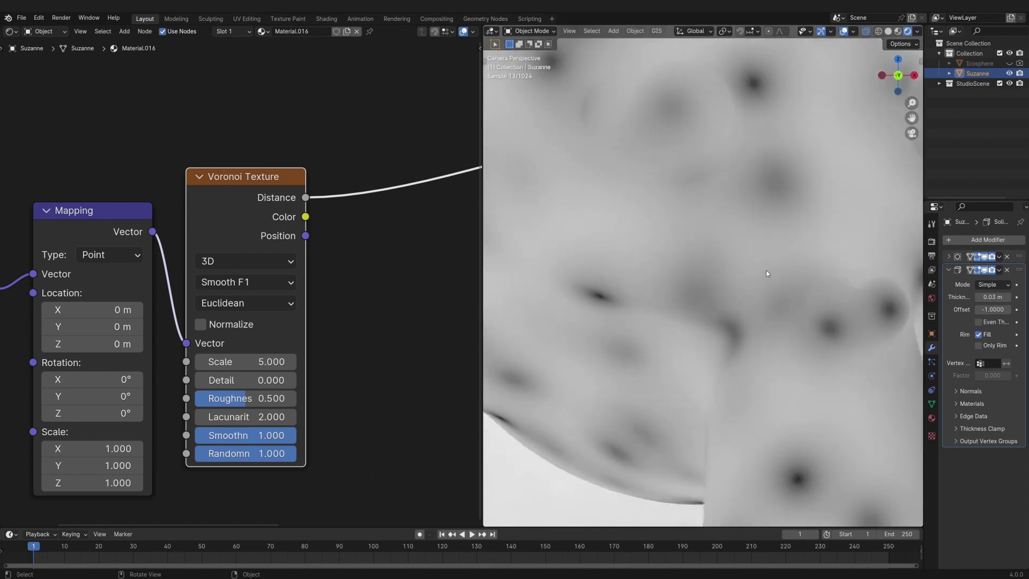
- Switch the Voronoi feature to F1 to compare the cell edges, and restore Smooth F1
left_click(256, 282)
left_click(258, 323)
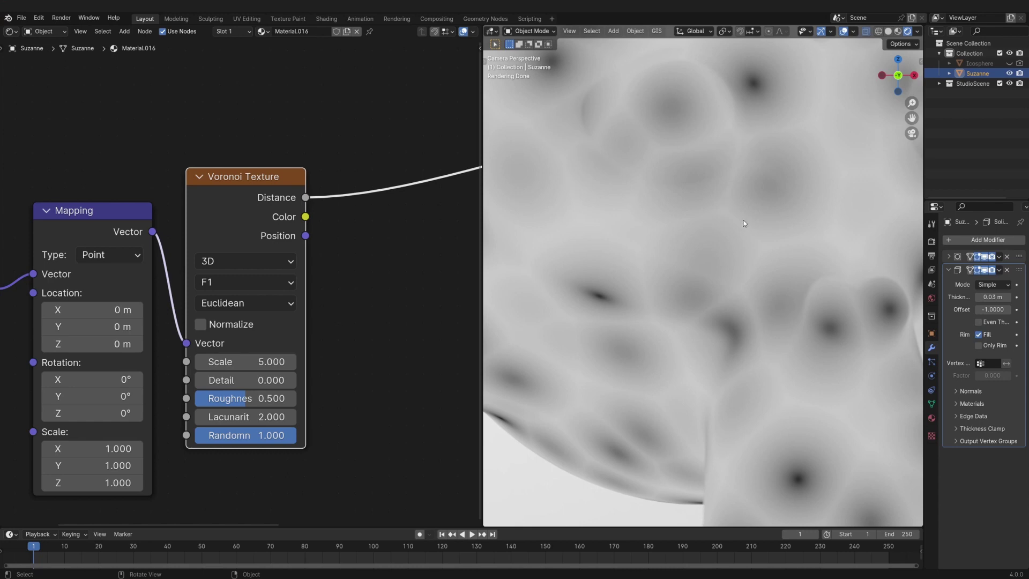
left_click(257, 282)
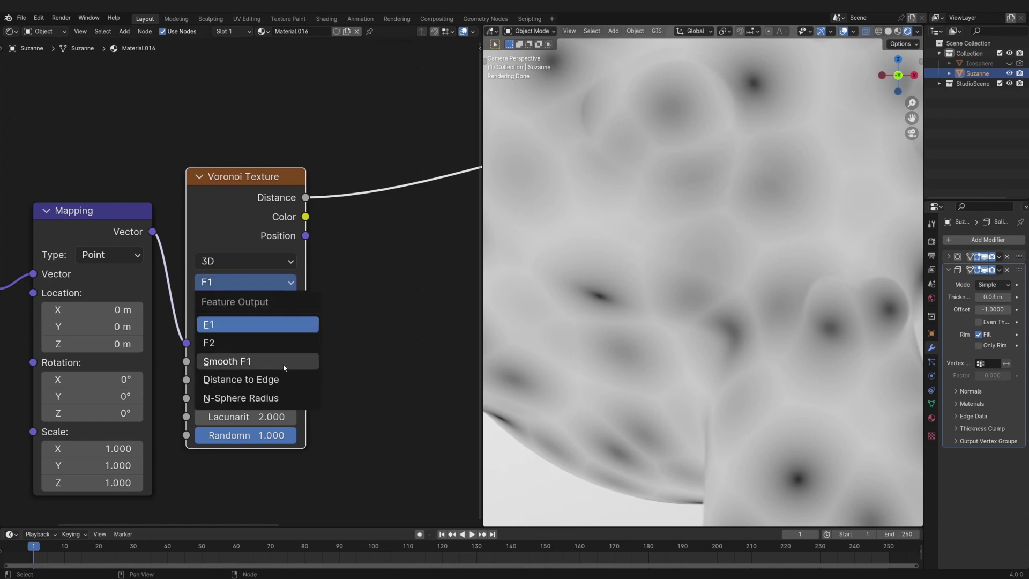
left_click(230, 359)
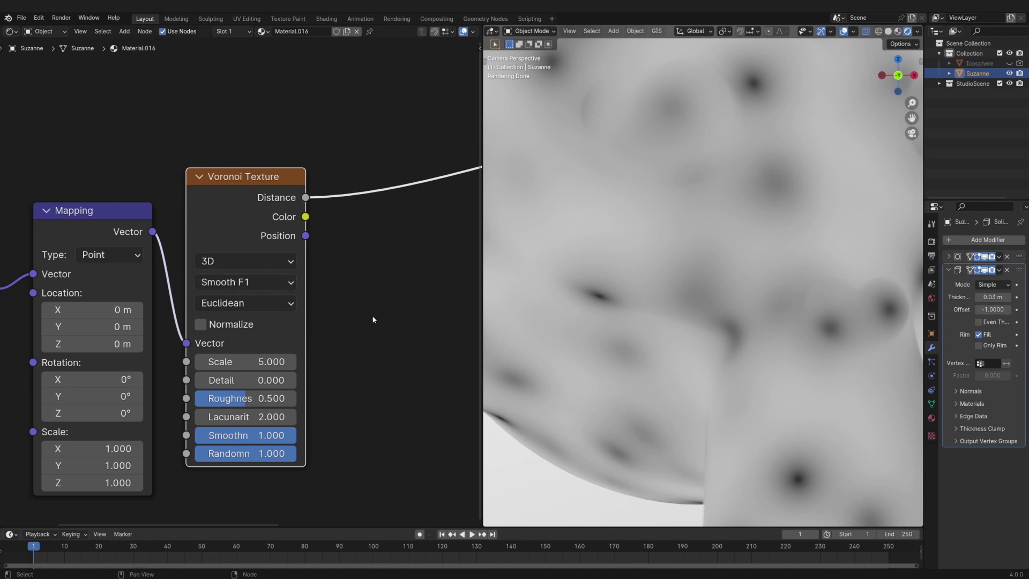
- Set the Voronoi Texture scale to 15 and its detail to 0.2
double_click(269, 363)
type("1")
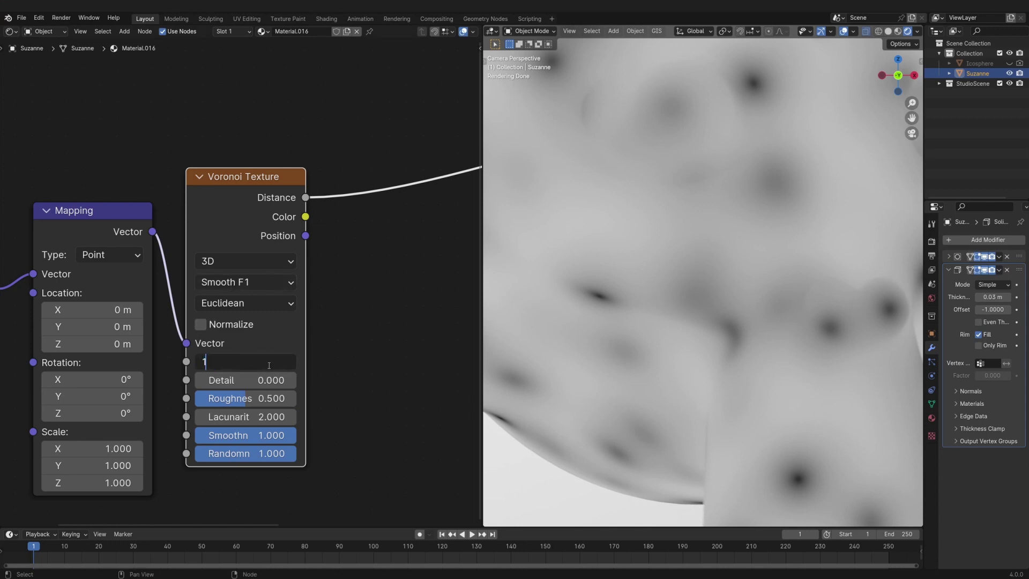
type("5")
key("Return")
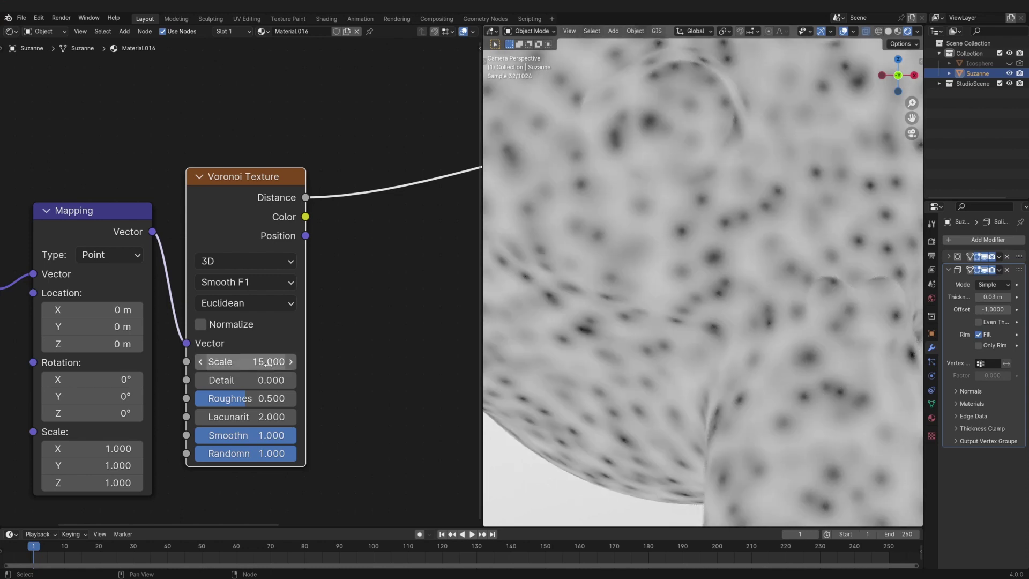
left_click(257, 381)
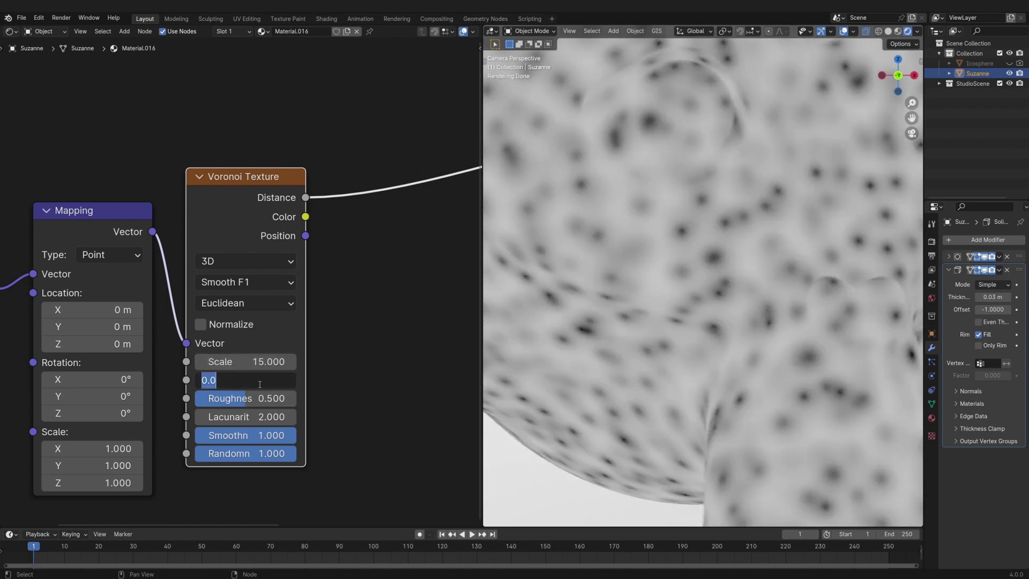
type("0.2")
key("Return")
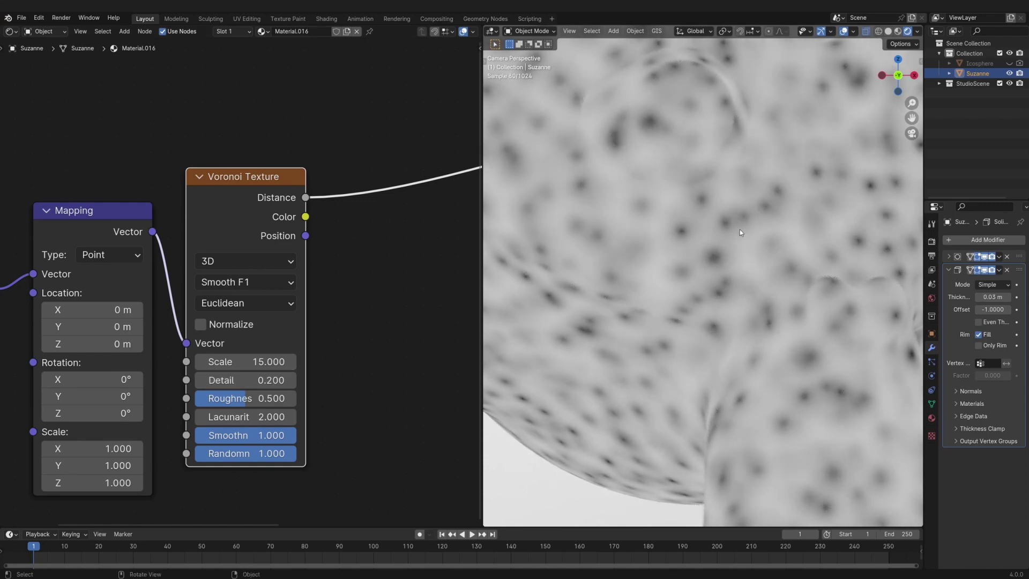
scroll(749, 220, "up", 4)
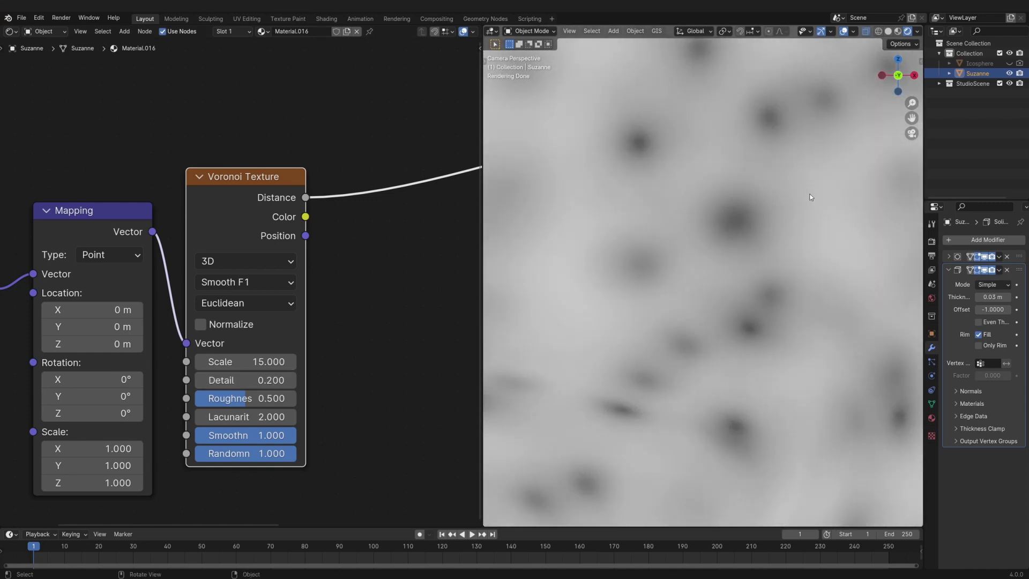
scroll(680, 267, "down", 4)
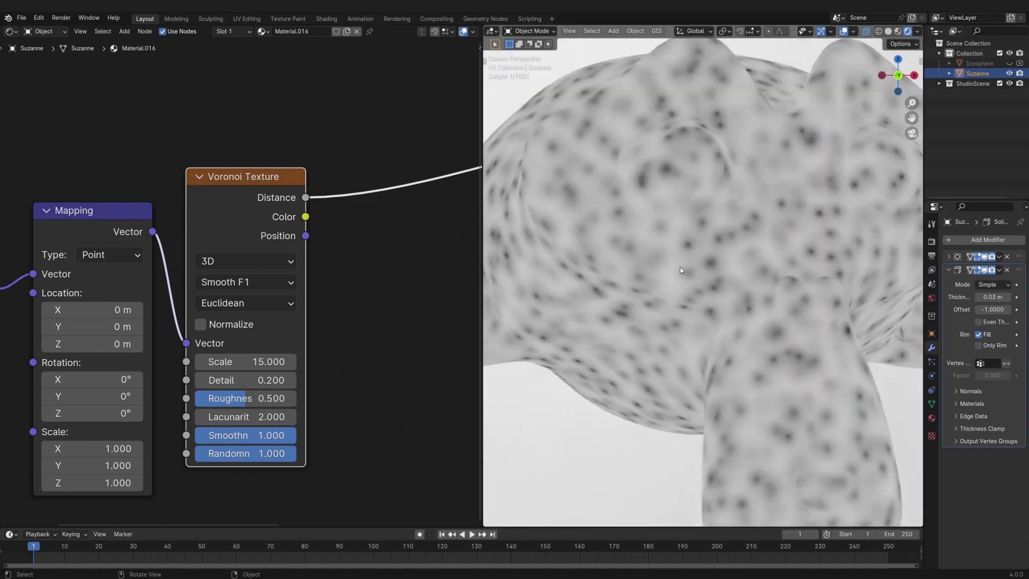
- Move the Texture Coordinate, Mapping and Voronoi Texture nodes together to make room in the node tree
scroll(246, 262, "down", 3)
middle_click_drag(269, 262, 371, 203)
left_click(370, 203)
left_click_drag(85, 127, 347, 305)
key("g")
left_click(303, 287)
left_click(380, 227)
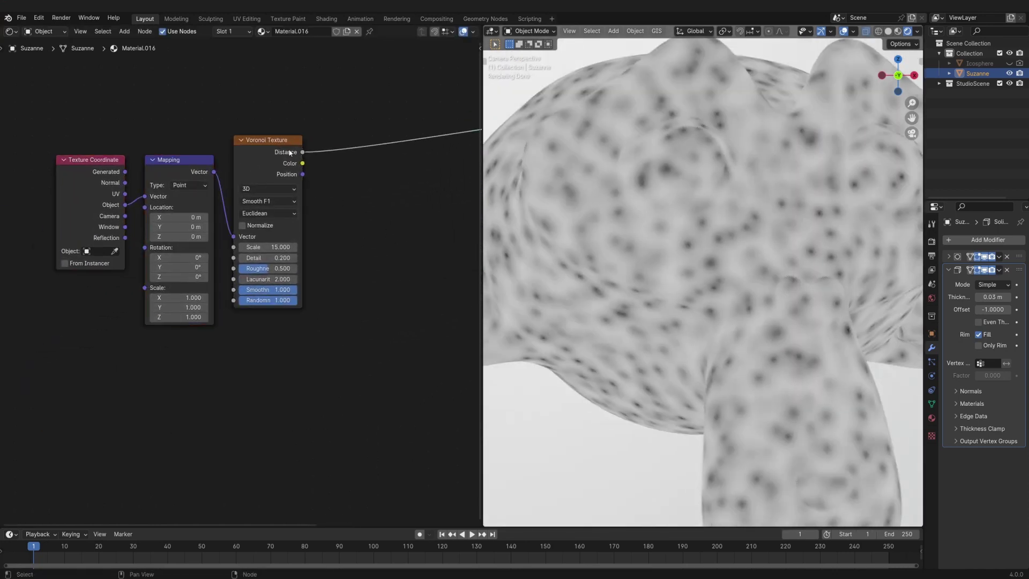
- Add a Noise Texture below the Voronoi, driven by the Mapping vector, and preview its Fac output on the model
key("shift+a")
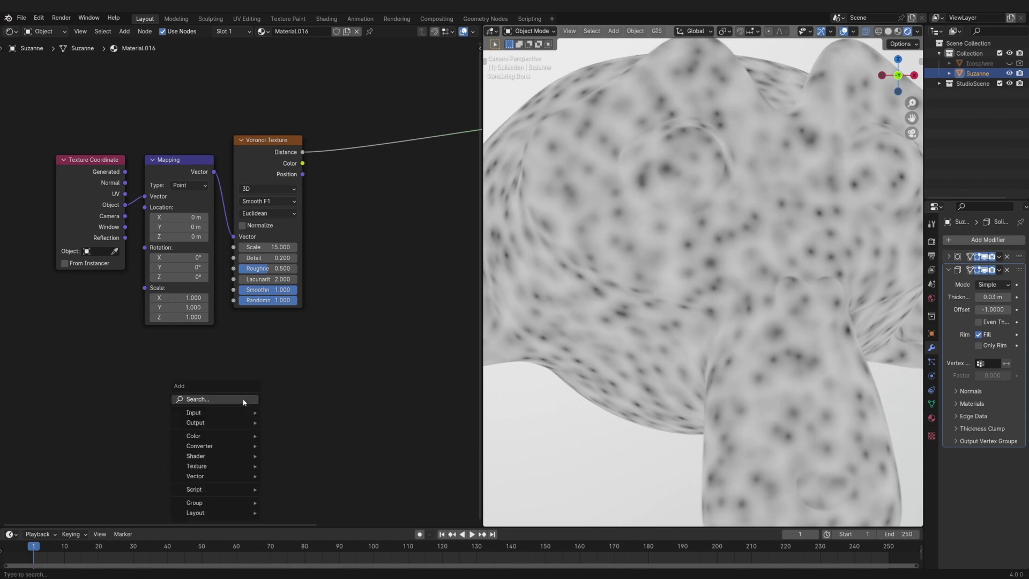
type("snoise")
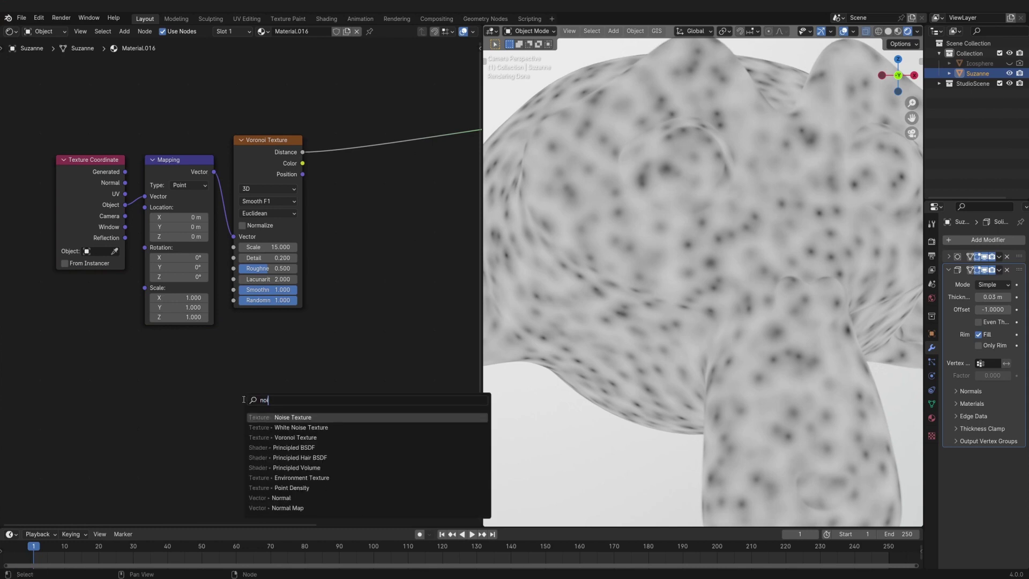
key("Return")
left_click(261, 389)
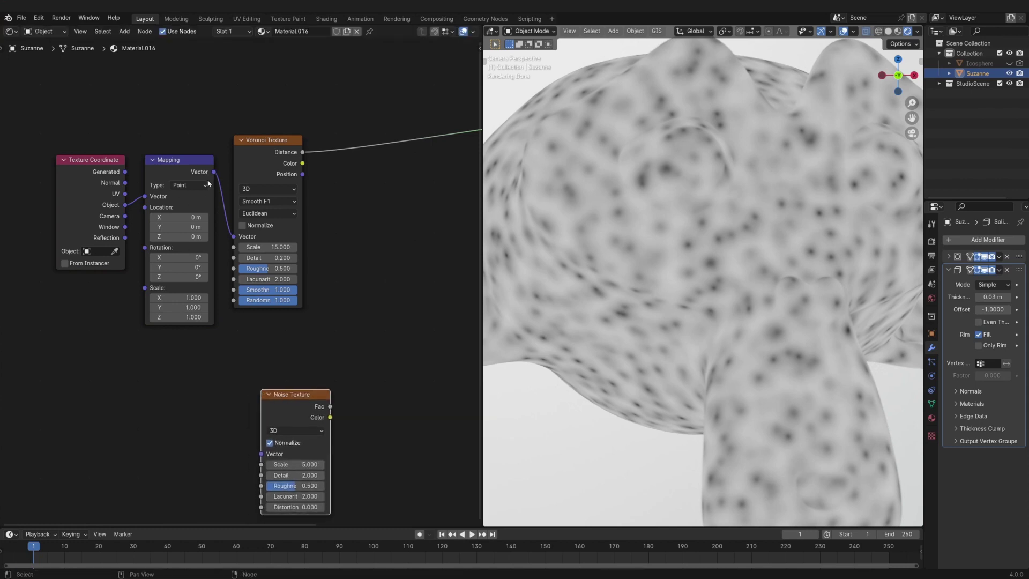
left_click_drag(215, 172, 261, 453)
left_click(298, 403, "ctrl+shift")
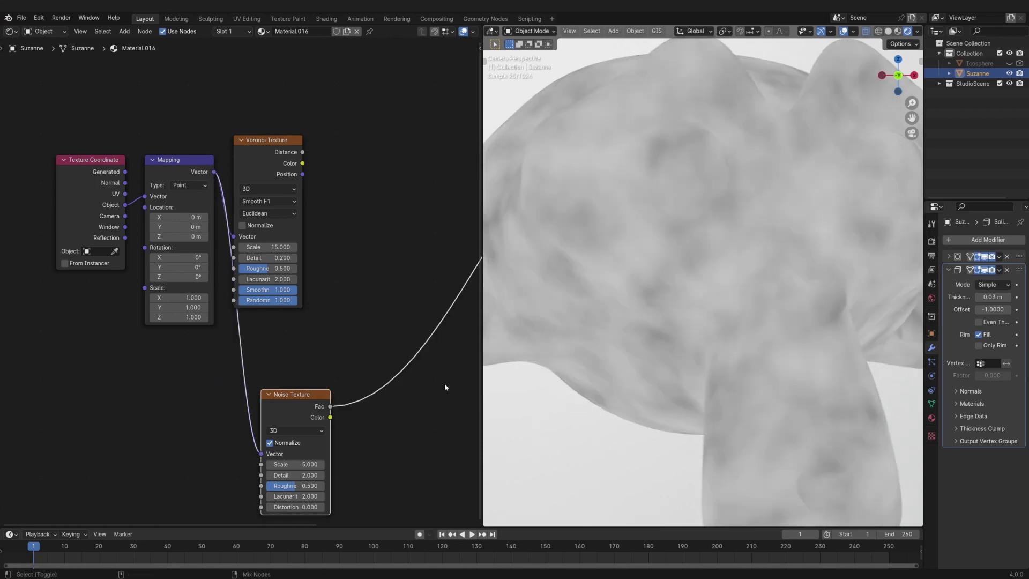
- Set the Noise Texture scale to 200
scroll(289, 351, "down", 3)
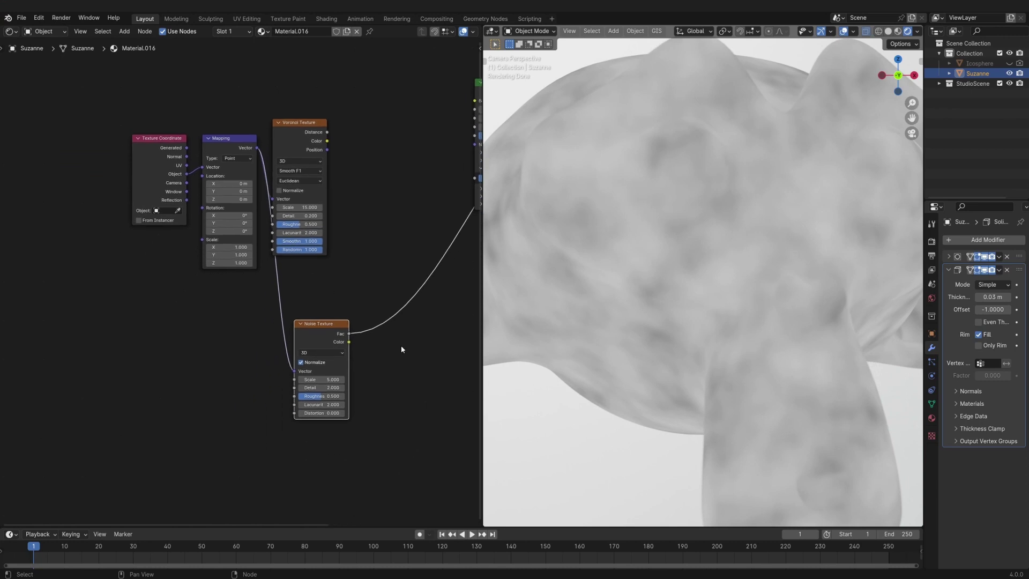
scroll(725, 161, "down", 3)
scroll(278, 352, "up", 3)
middle_click_drag(278, 351, 91, 227)
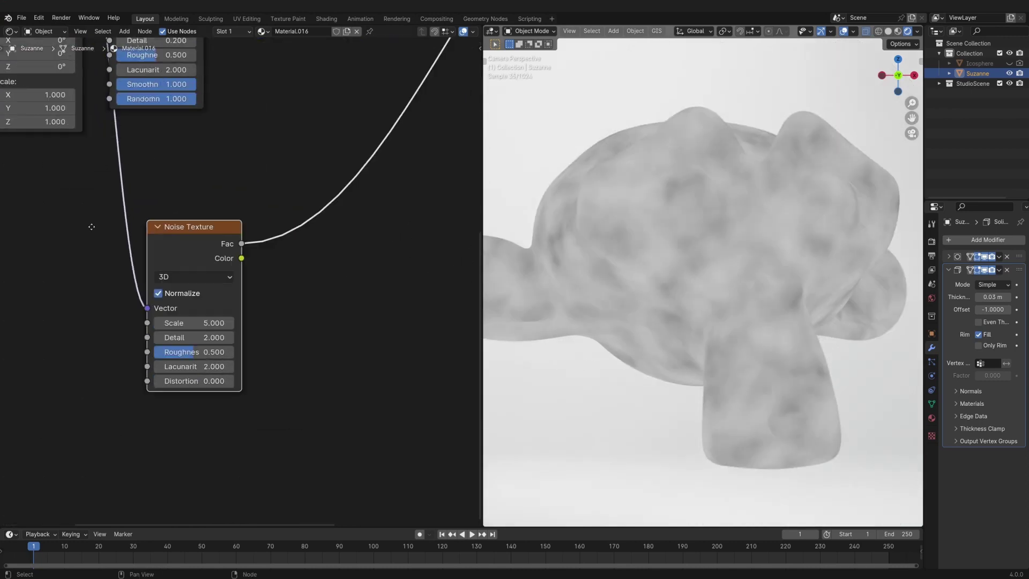
scroll(91, 227, "up", 1)
scroll(237, 325, "up", 3, "ctrl")
left_click(237, 325)
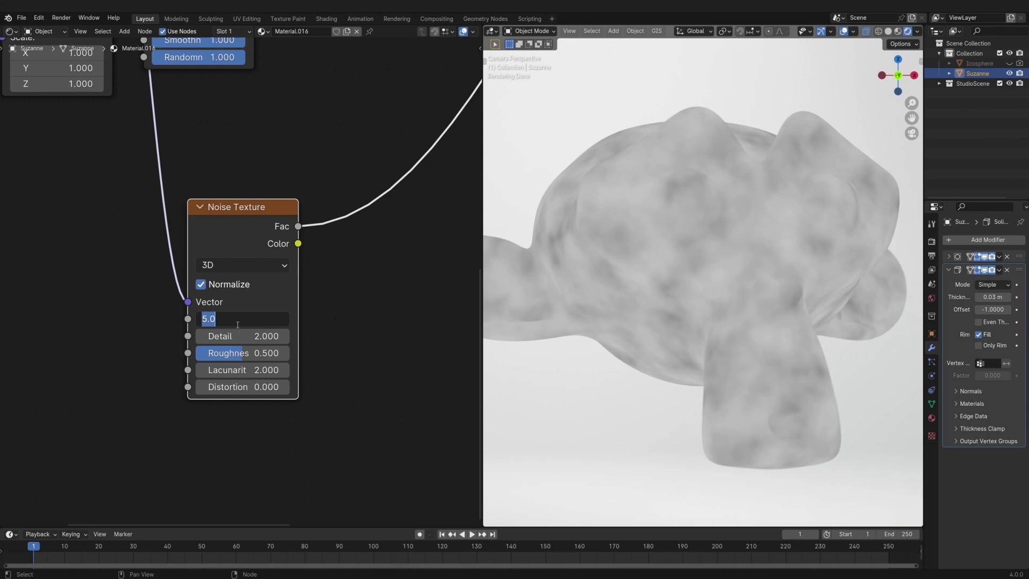
type("200")
key("Return")
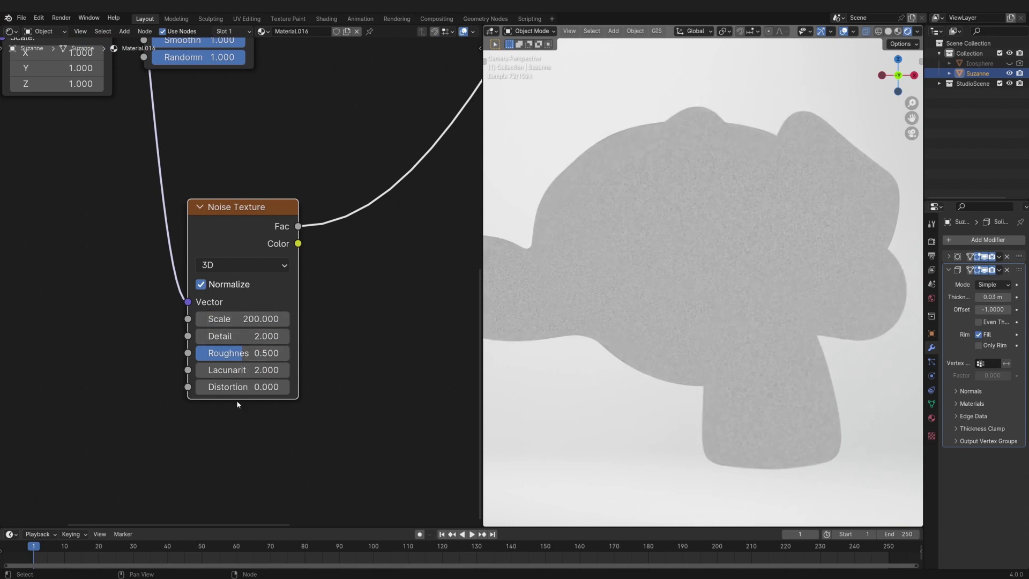
- Move the Noise Texture node beneath the Voronoi Texture and examine the fine noise up close on the model
left_click_drag(257, 216, 199, 204)
left_click(356, 259)
middle_click_drag(357, 259, 324, 372)
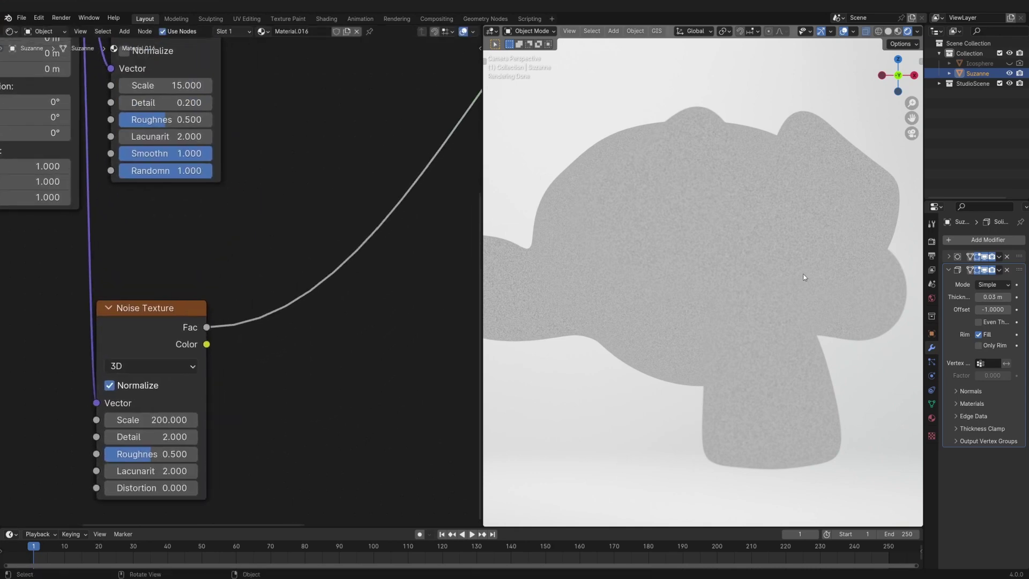
scroll(812, 263, "up", 5)
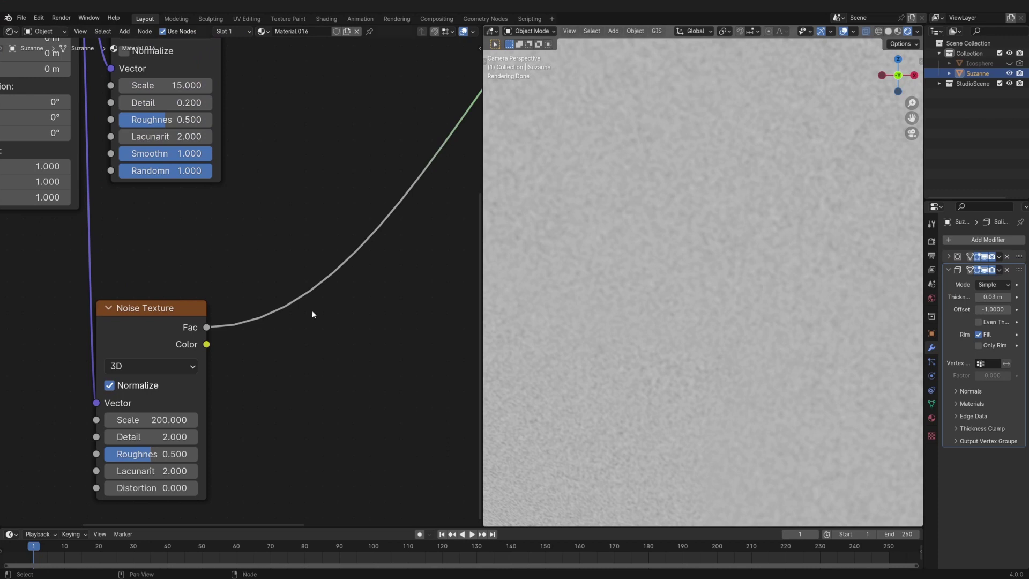
- Insert a Color Ramp on the link coming from the Noise Texture's Fac output
key("shift+a")
type("s")
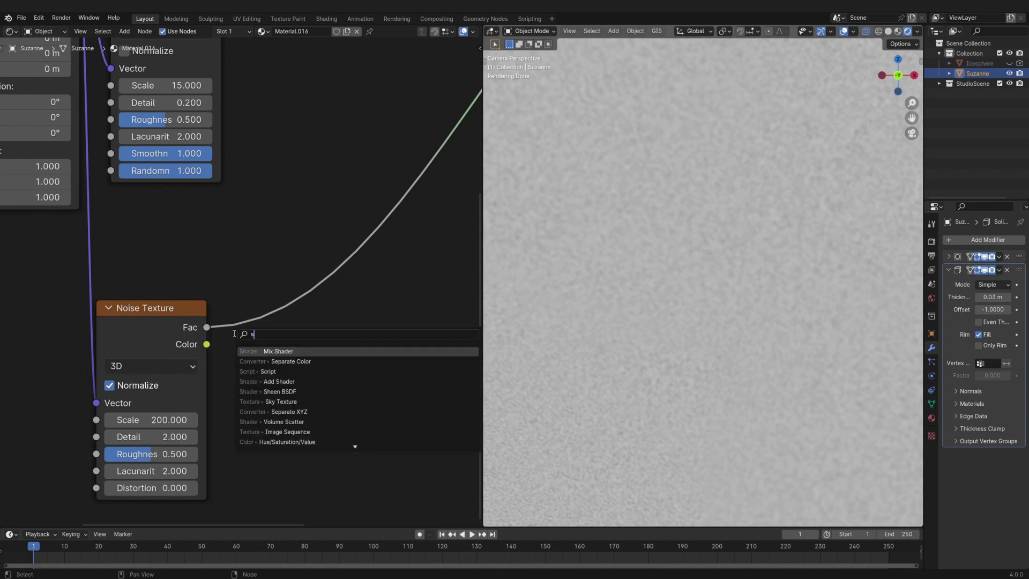
type("colo")
key("BackSpace")
key("BackSpace")
key("BackSpace")
key("BackSpace")
key("BackSpace")
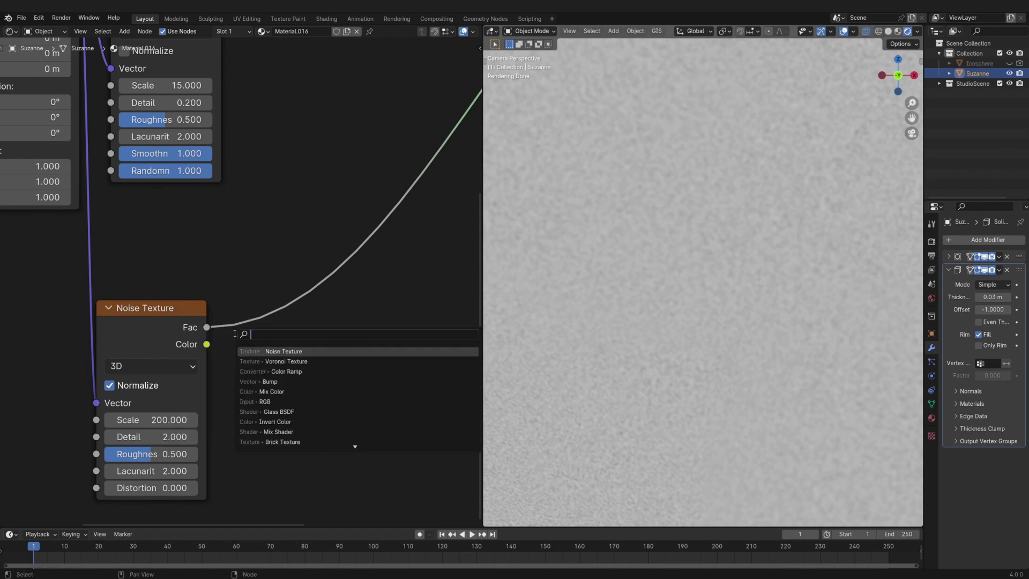
type("colo")
key("Down")
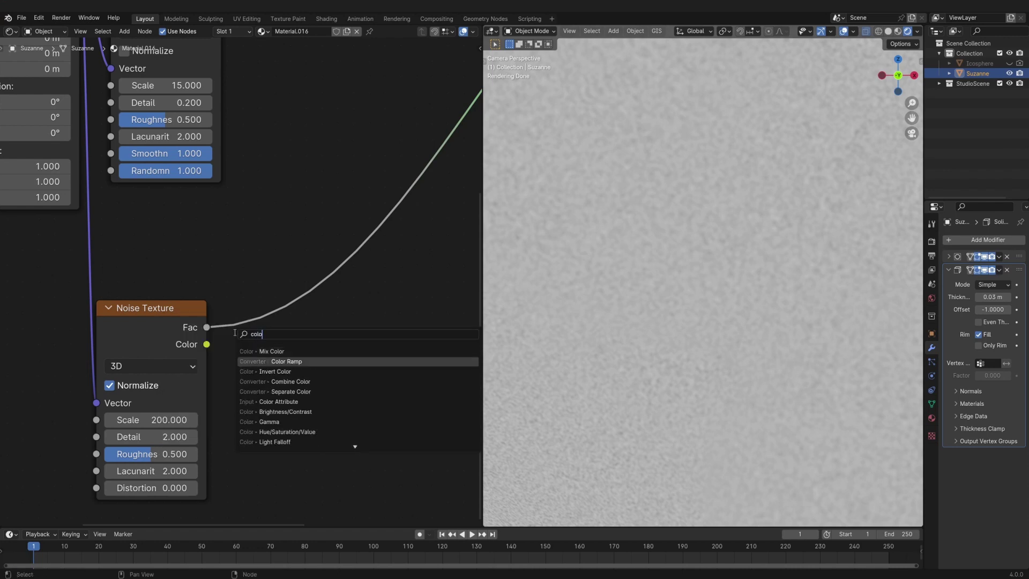
key("Return")
left_click(269, 273)
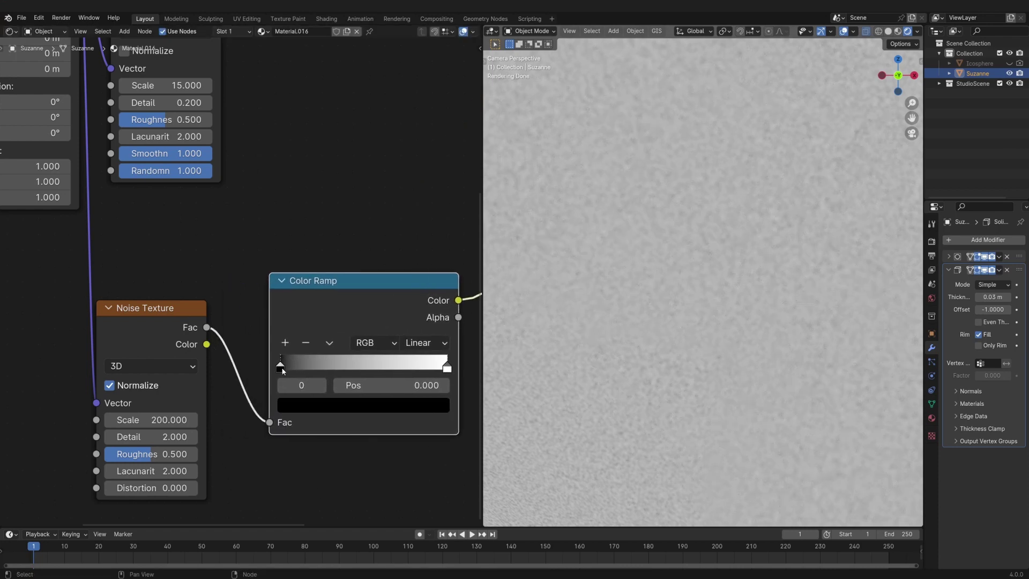
- Shift the Color Ramp's black stop slightly inward and lighten its colour to hex 393939
left_click_drag(281, 366, 306, 371)
left_click(336, 409)
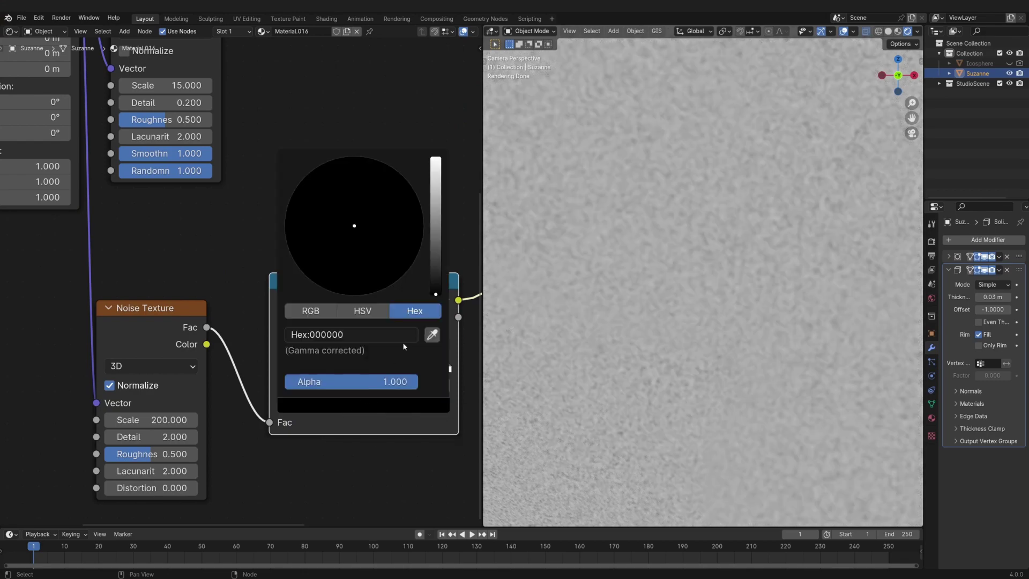
left_click_drag(436, 294, 436, 264)
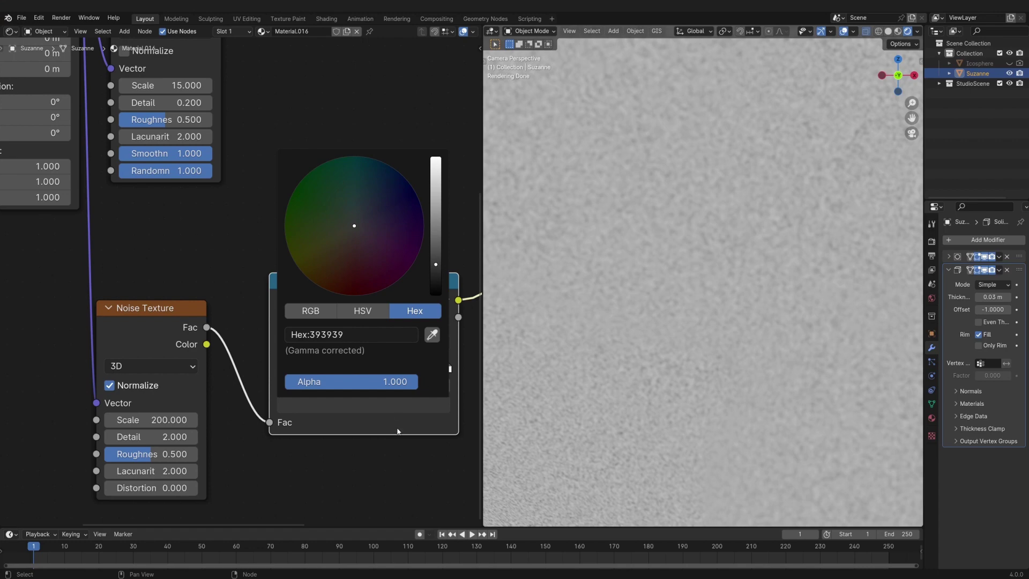
- Darken the Color Ramp's white end stop to a very dark grey
left_click(442, 374)
left_click(437, 408)
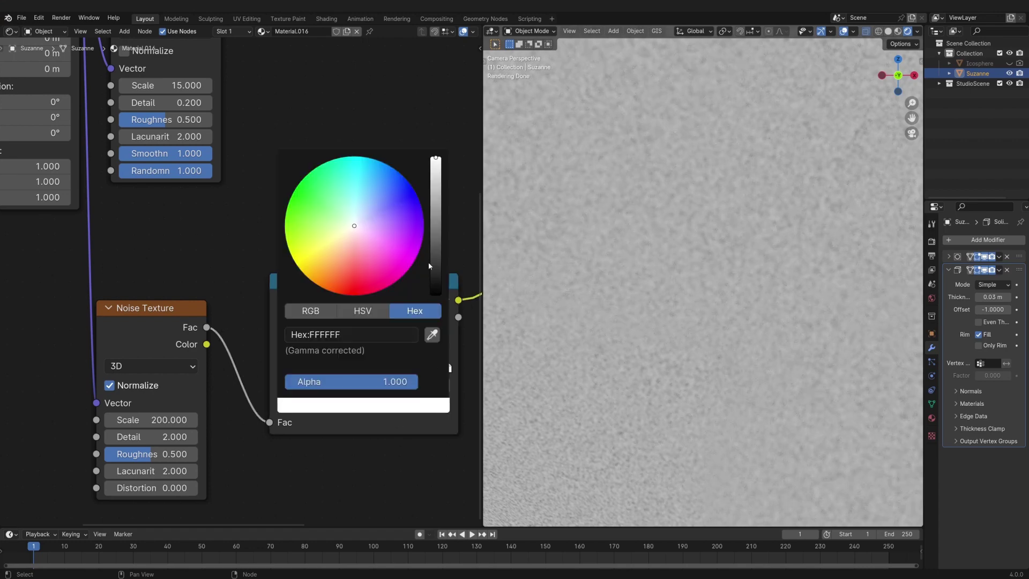
left_click_drag(439, 202, 436, 275)
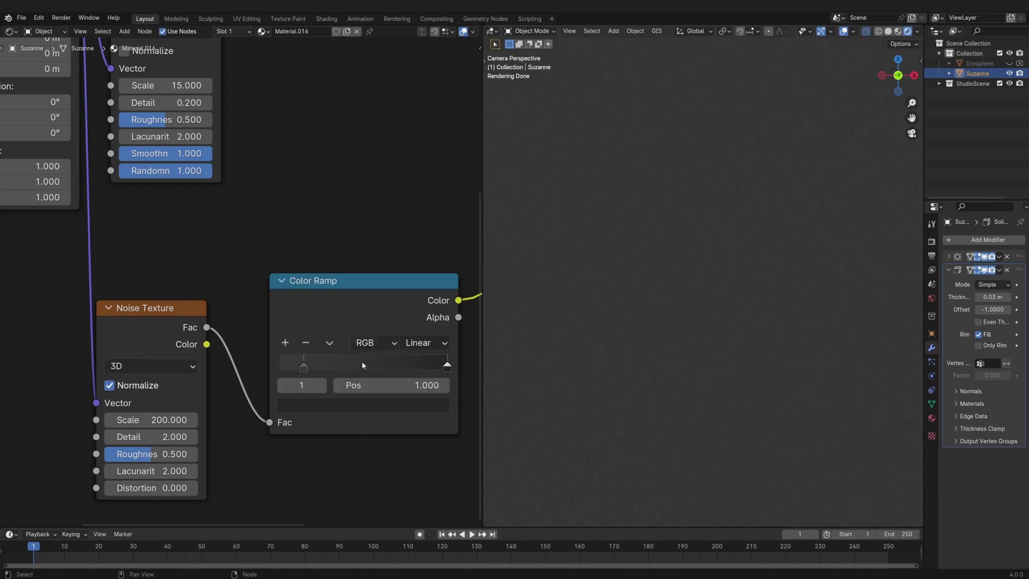
- Move the Noise Texture and Color Ramp, along with the Texture Coordinate, Mapping and Voronoi nodes, away from the Principled BSDF to free up space
scroll(282, 259, "down", 5)
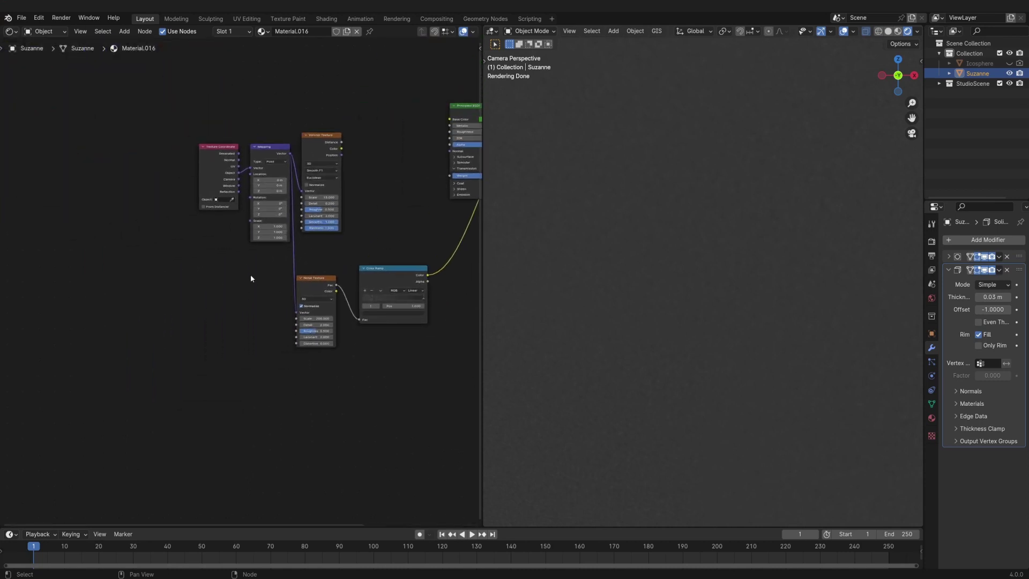
left_click_drag(392, 282, 344, 306)
left_click_drag(179, 150, 292, 169)
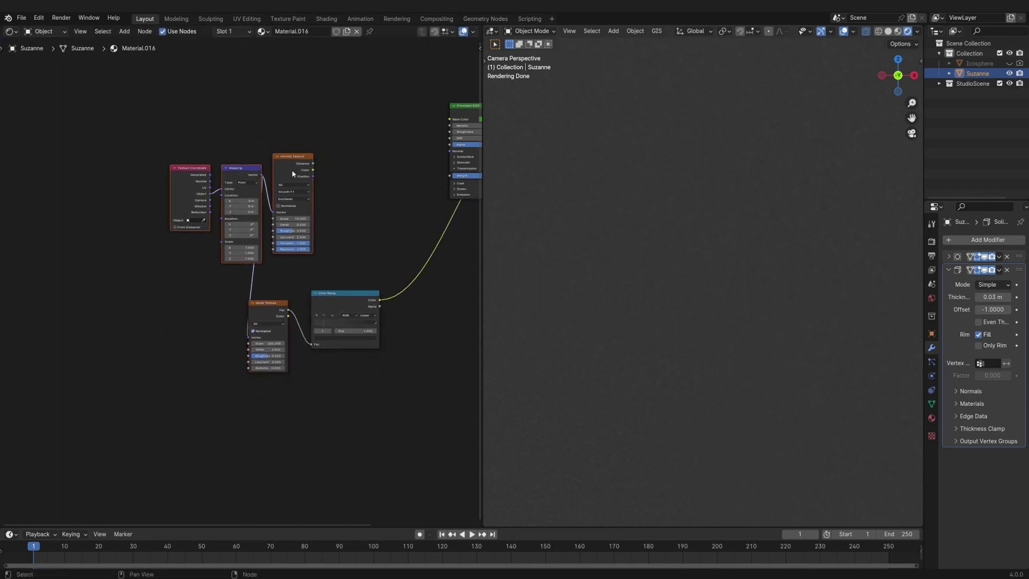
middle_click_drag(291, 170, 266, 244, "ctrl")
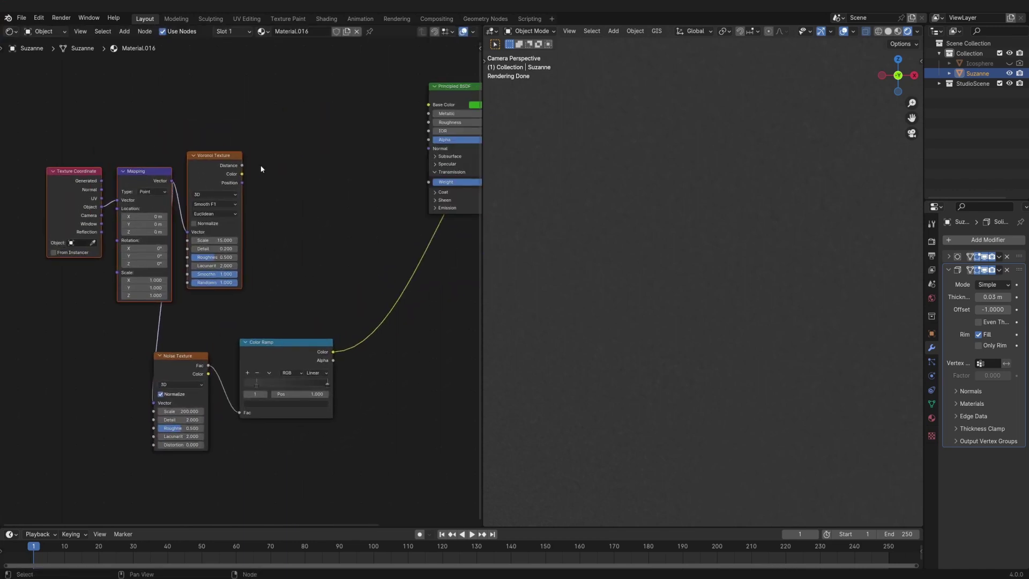
left_click(326, 238)
key("shift+a")
type("s")
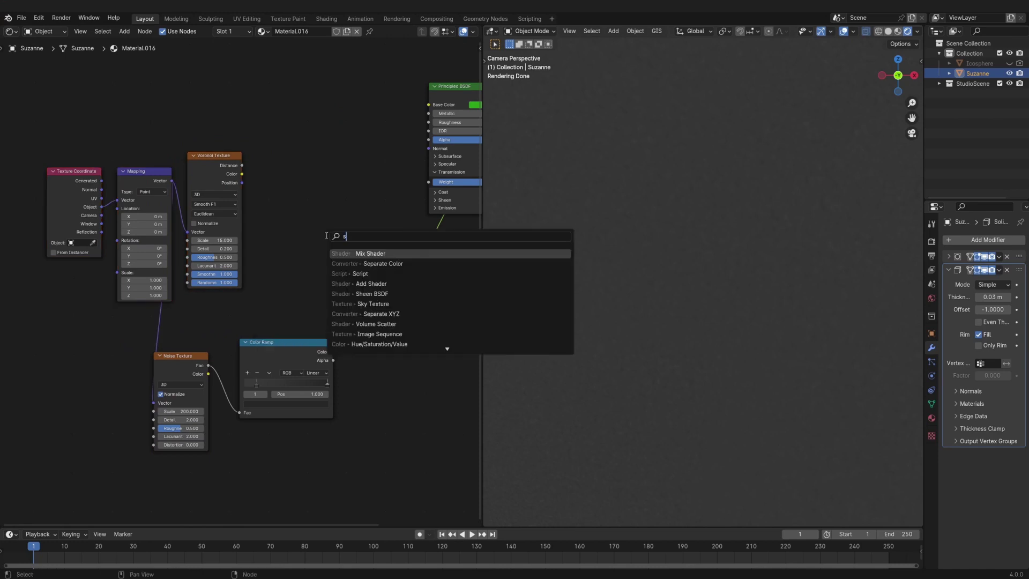
key("BackSpace")
type("colr")
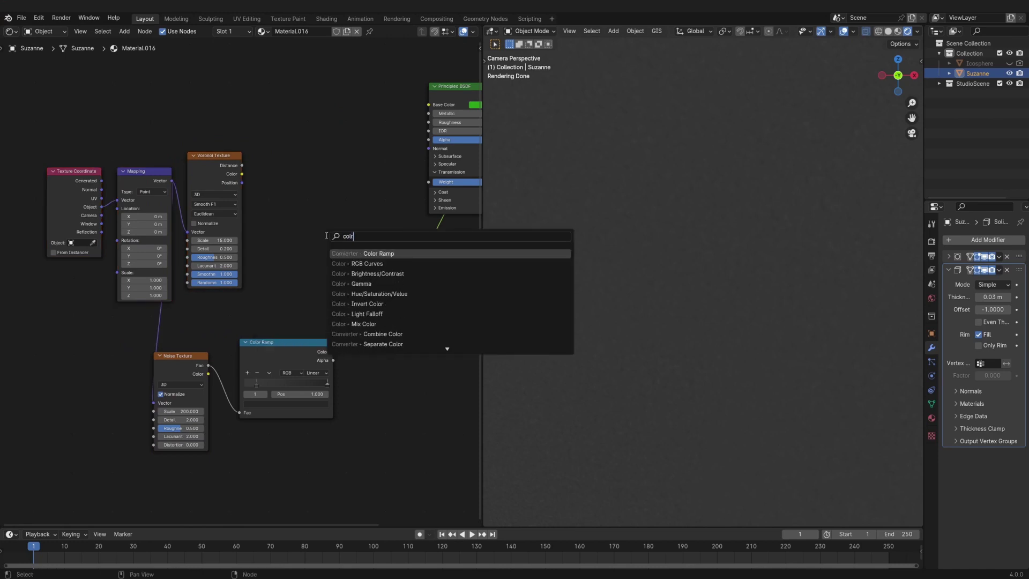
key("BackSpace")
key("BackSpace")
key("BackSpace")
key("BackSpace")
type("mix")
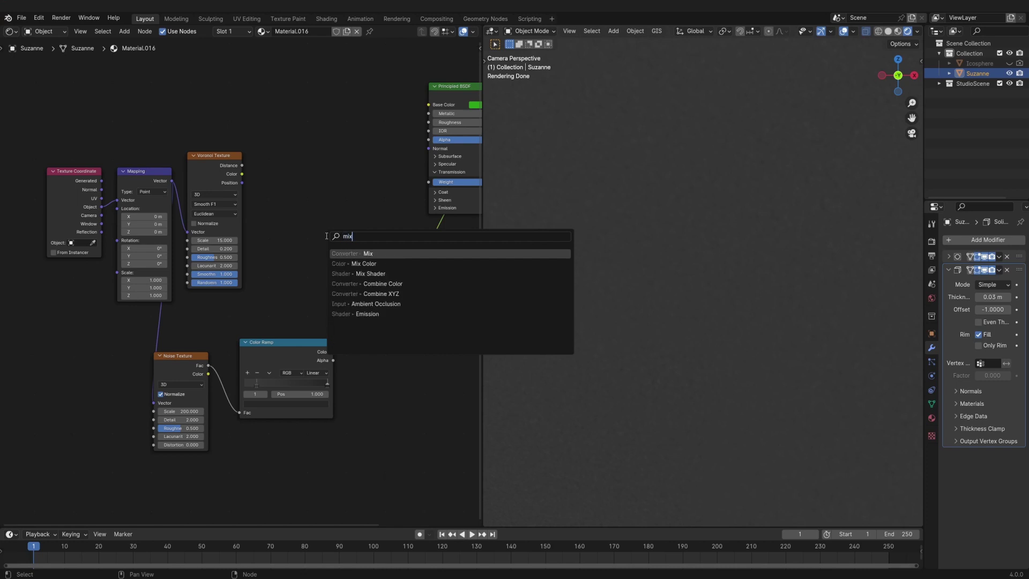
key("Return")
key("Escape")
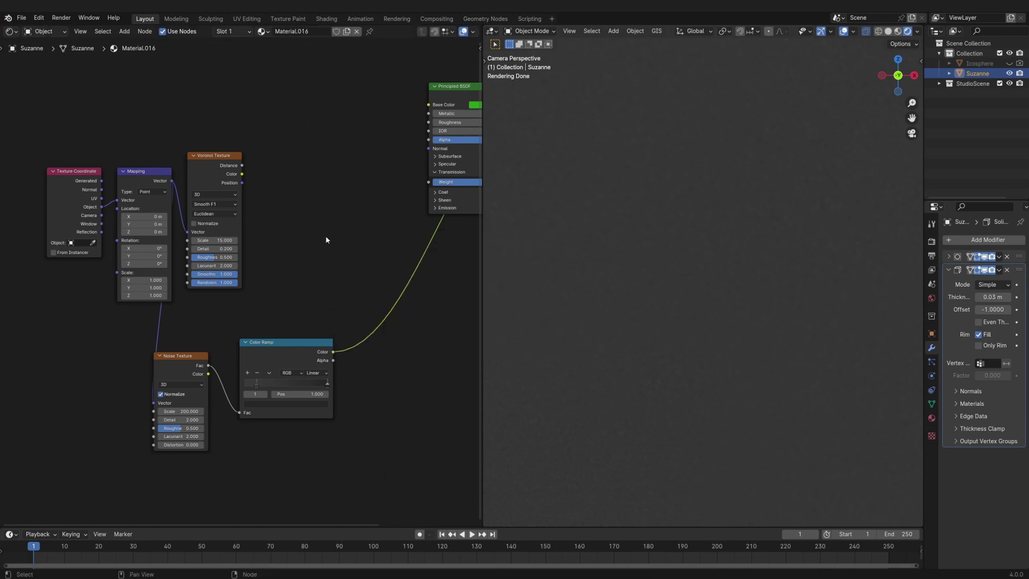
- Add a Mix Color node, feeding the Voronoi Distance into A and the Color Ramp's Color into B
key("shift+a")
type("smi")
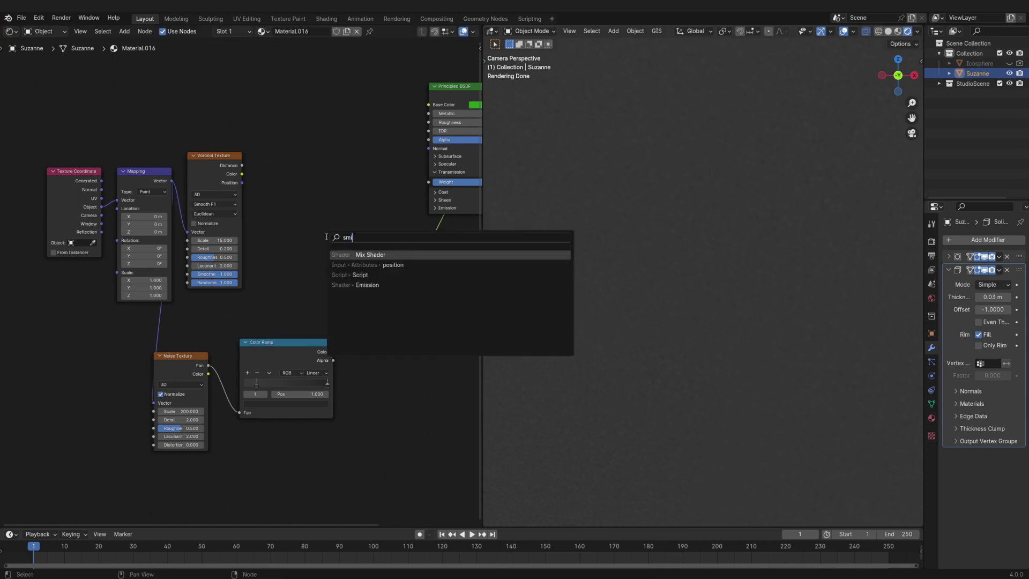
type("x")
key("BackSpace")
key("BackSpace")
key("BackSpace")
key("BackSpace")
type("mi")
key("Down")
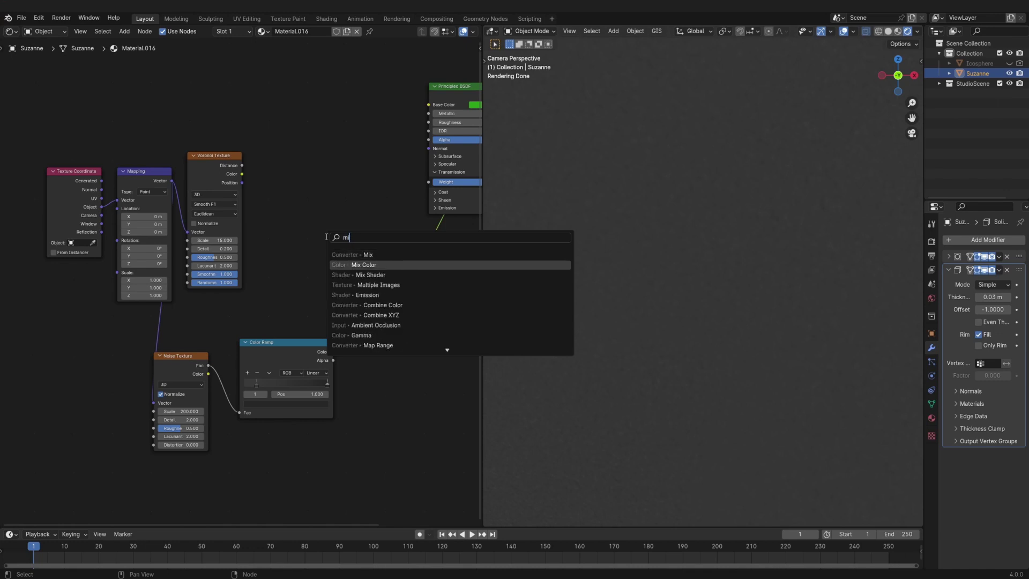
key("Return")
left_click(317, 209)
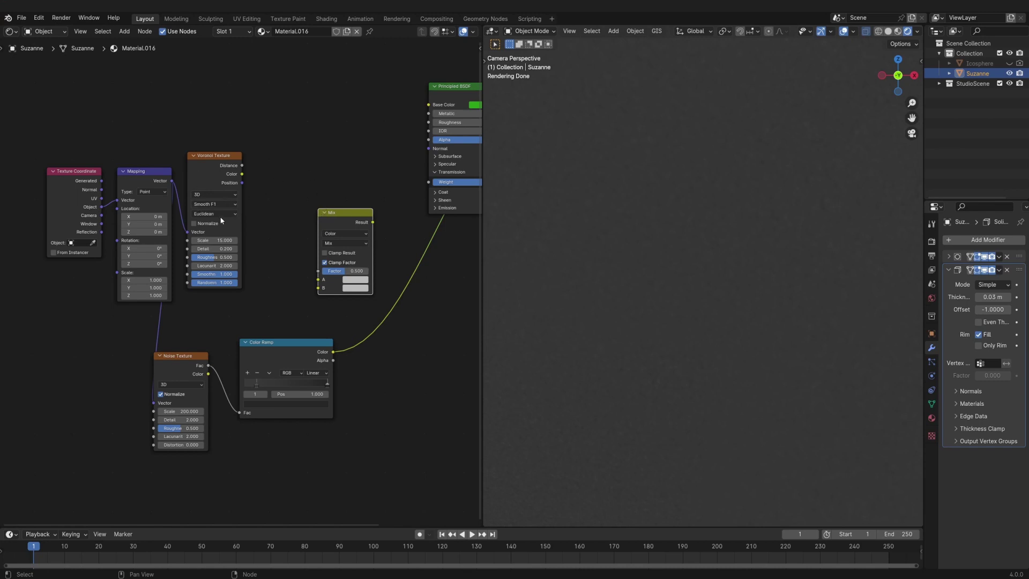
left_click_drag(242, 166, 318, 280)
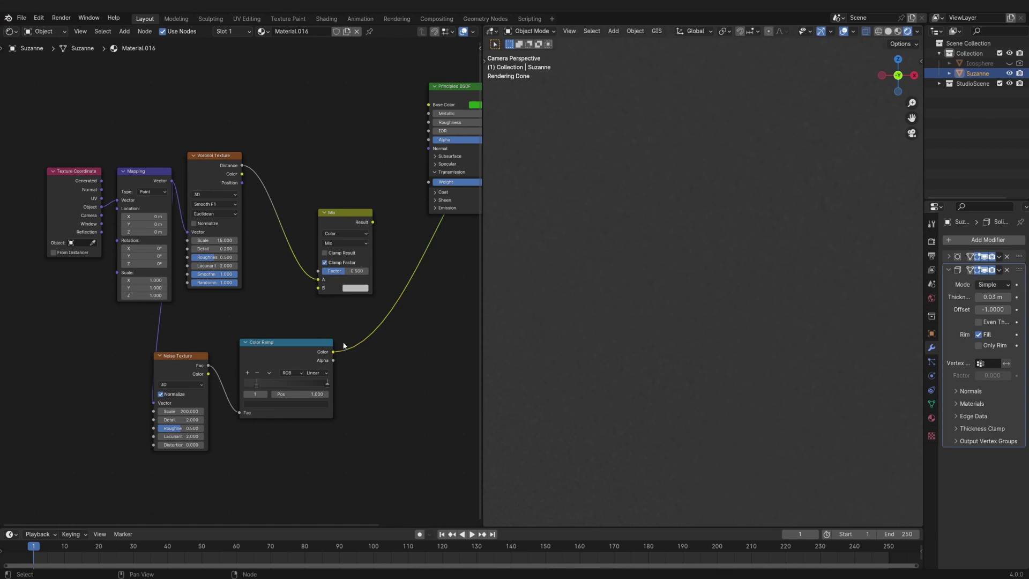
left_click_drag(332, 352, 318, 287)
- Add a Bump node between the Mix node and the Principled BSDF
middle_click_drag(305, 177, 212, 204)
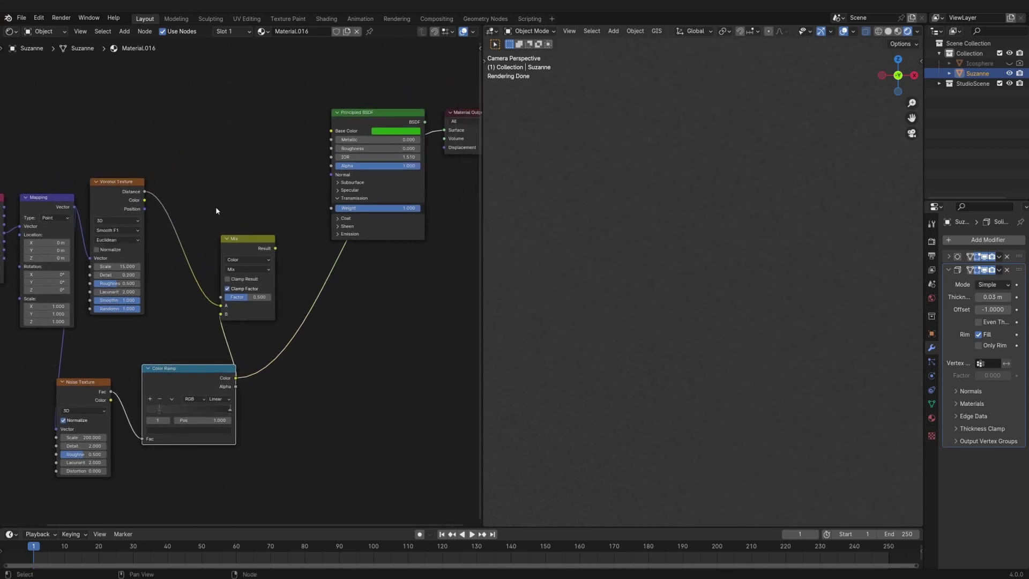
scroll(215, 207, "down", 1)
left_click(257, 183)
key("shift+a")
type("s")
key("BackSpace")
type("bump")
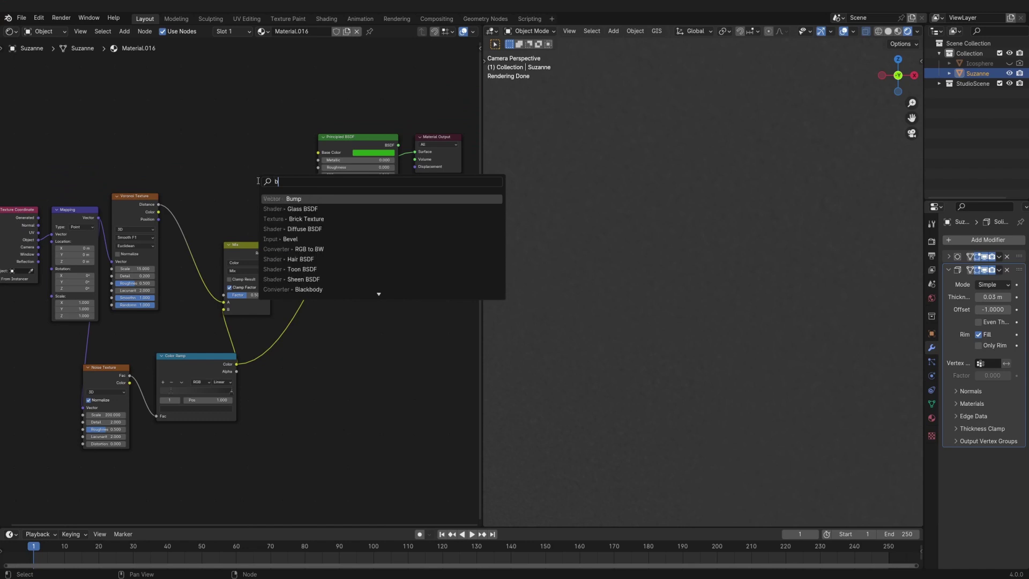
left_click(258, 180)
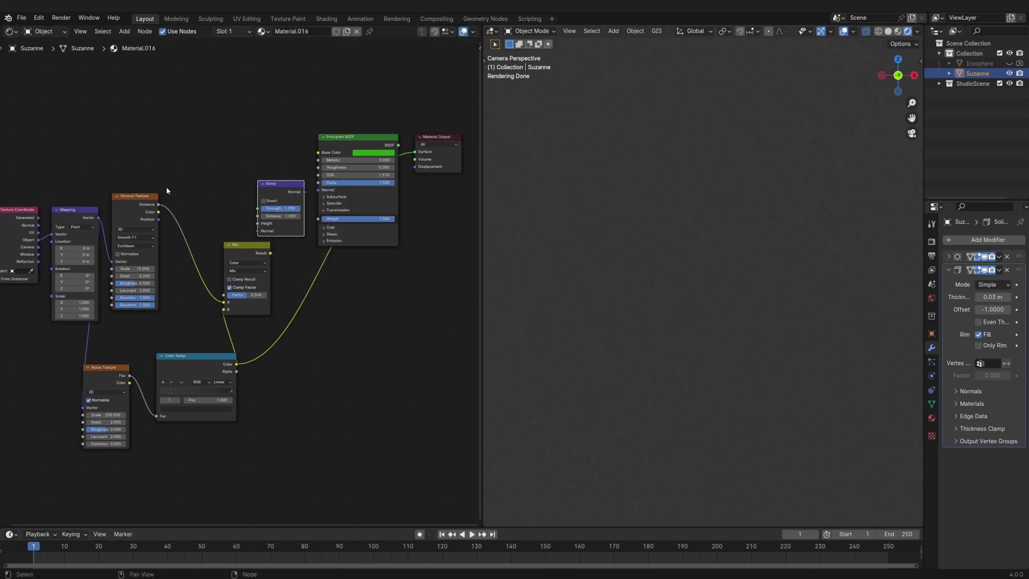
- Shift the whole texture node group and the Bump node away from the Principled BSDF to space out the tree
left_click_drag(1, 186, 230, 460)
key("g")
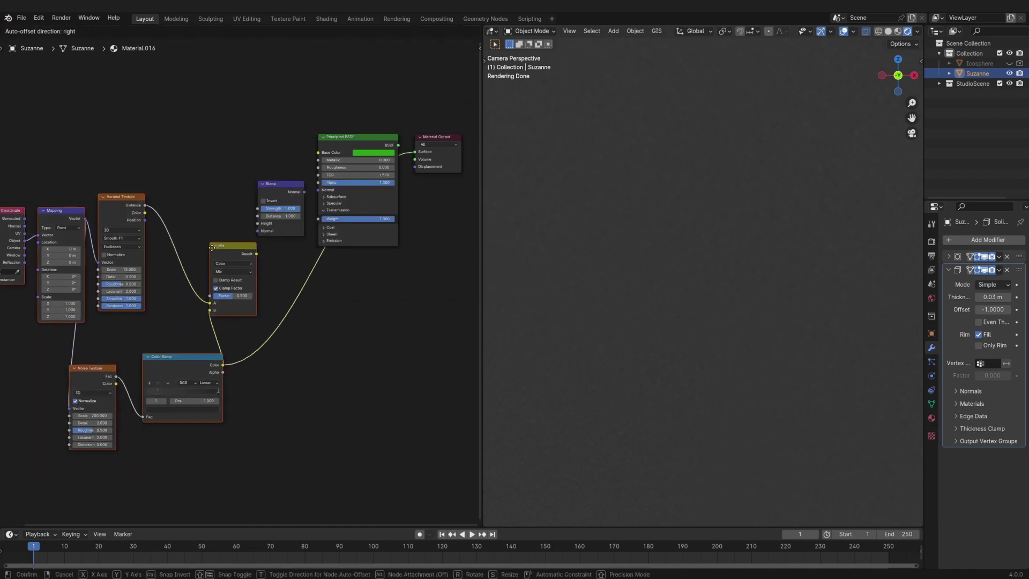
left_click(138, 273)
left_click_drag(255, 195, 183, 227)
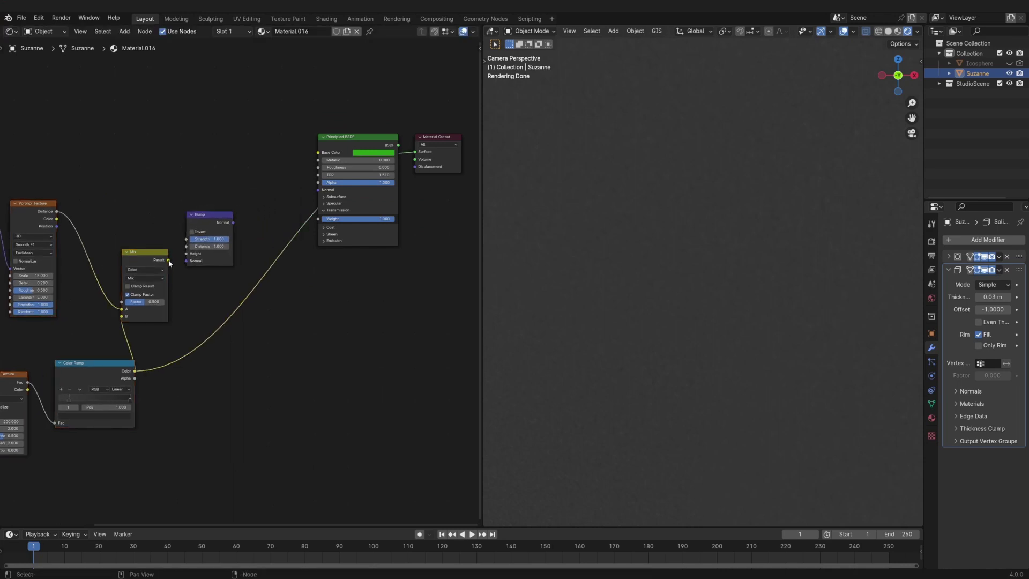
- Link the Mix Result to the Bump Height and the Bump Normal to the Principled BSDF's Normal, and preview the Principled shader
left_click_drag(168, 260, 185, 254)
left_click_drag(232, 222, 318, 189)
left_click(343, 142)
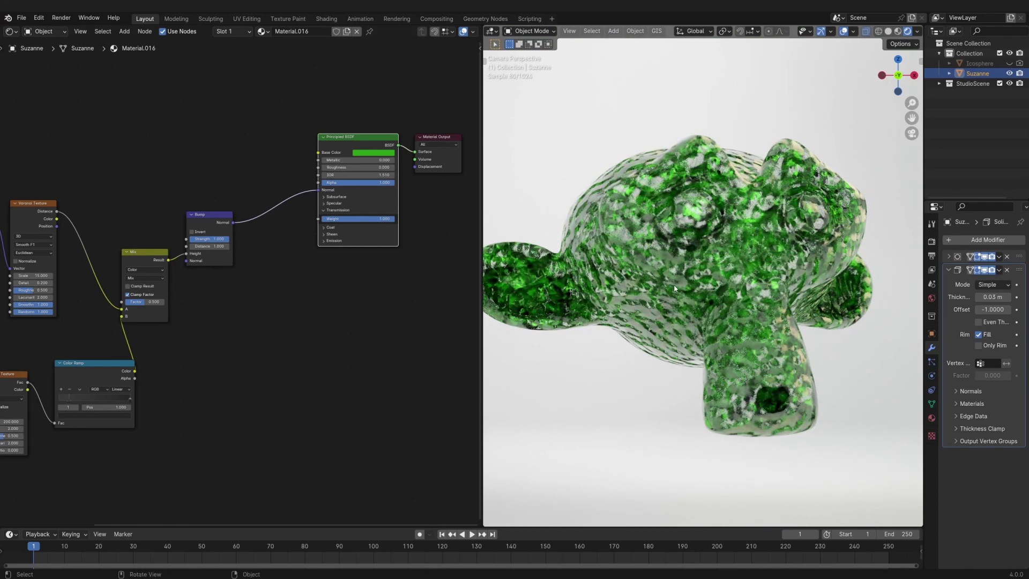
- Set the Bump node's strength to 0.022
scroll(178, 304, "up", 5)
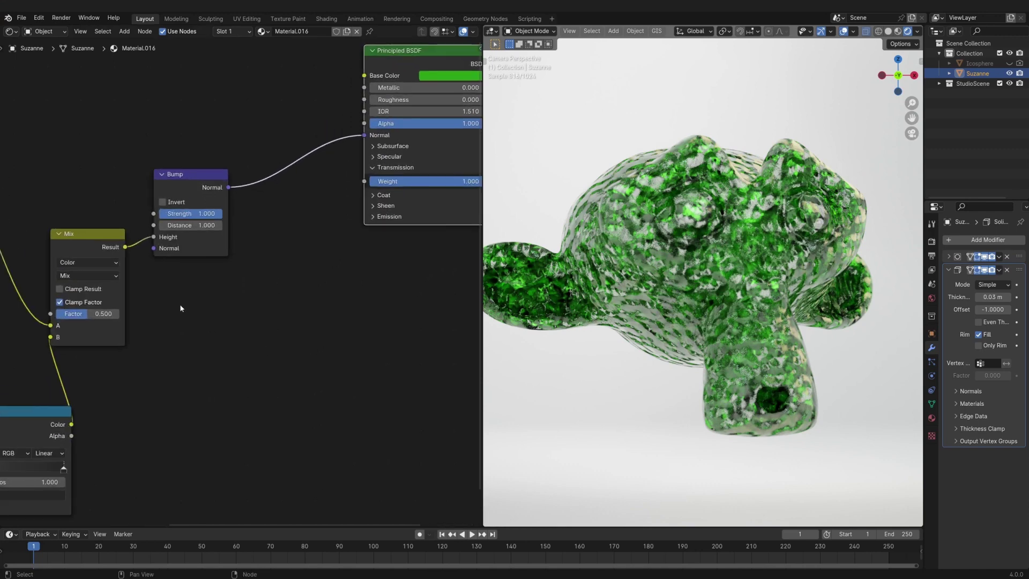
left_click_drag(363, 253, 246, 253)
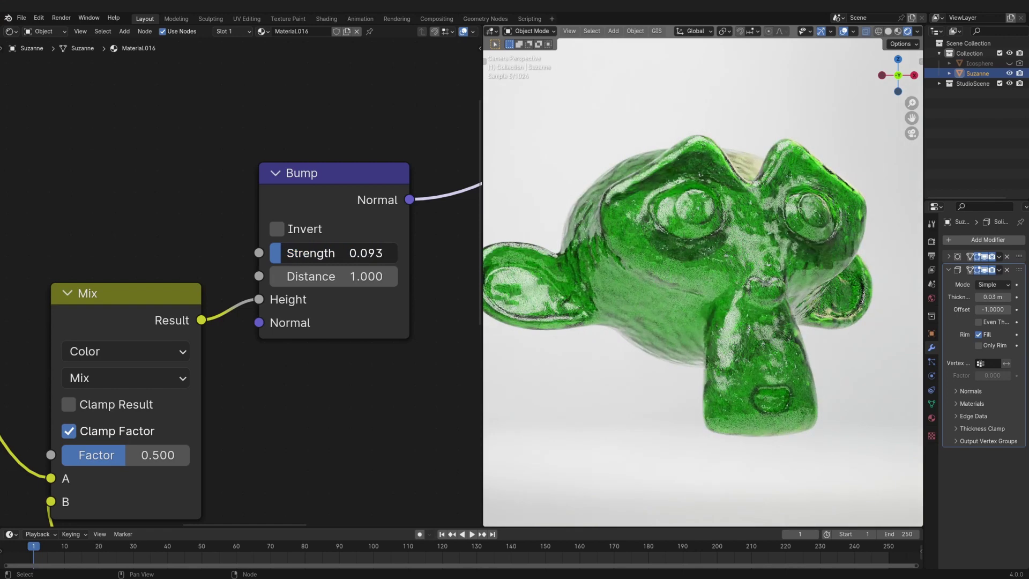
left_click(332, 253)
type("0")
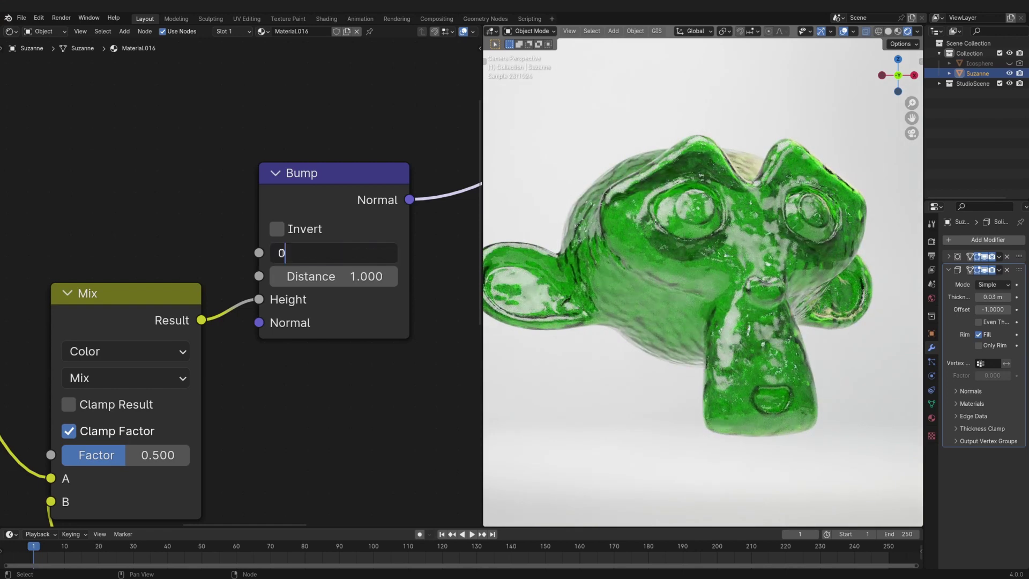
type(".022")
key("Return")
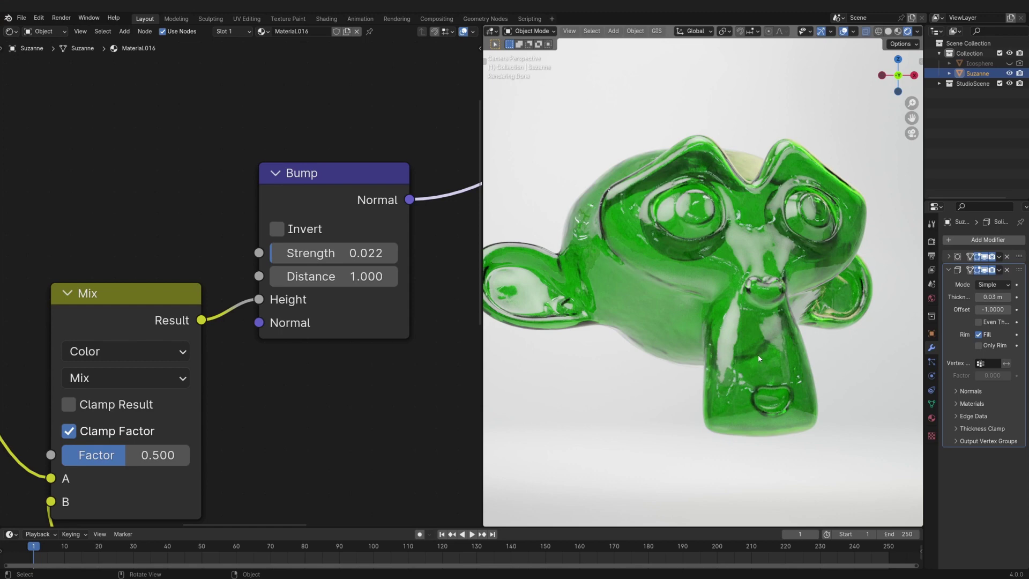
- Add another Noise Texture node in the empty space above the Voronoi Texture
scroll(333, 352, "down", 1)
scroll(352, 335, "down", 3)
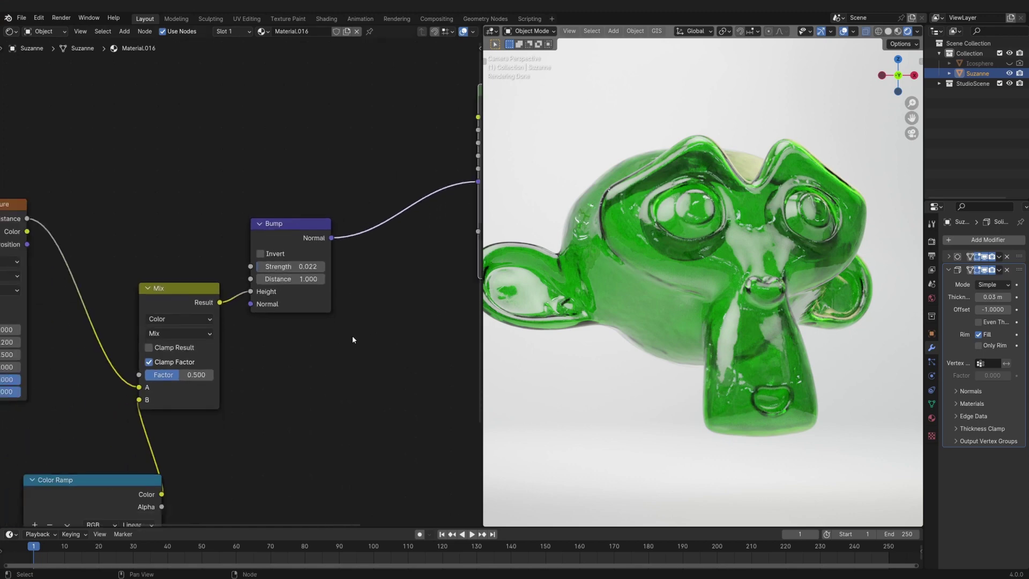
middle_click_drag(350, 338, 332, 436)
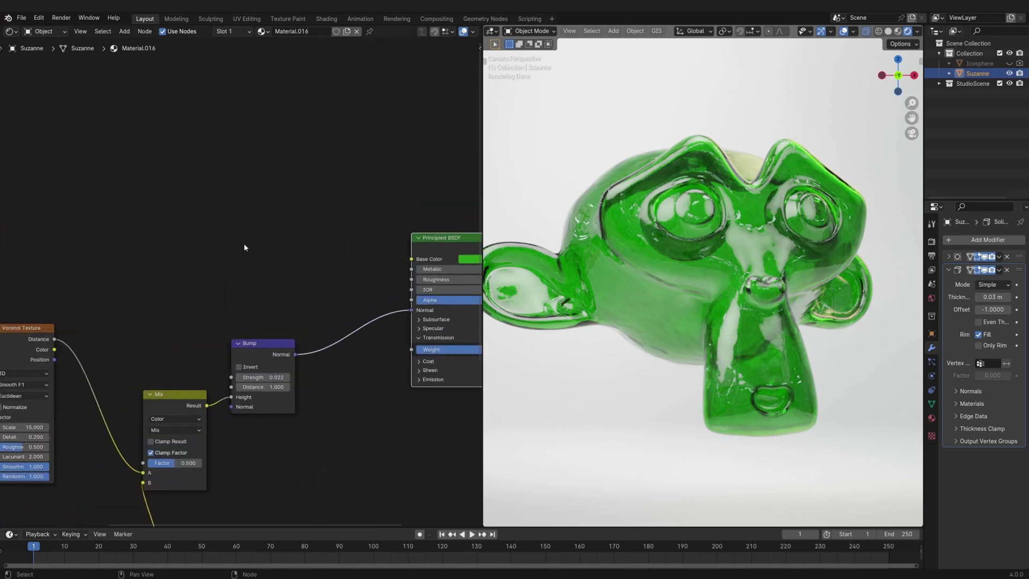
middle_click_drag(347, 265, 290, 262)
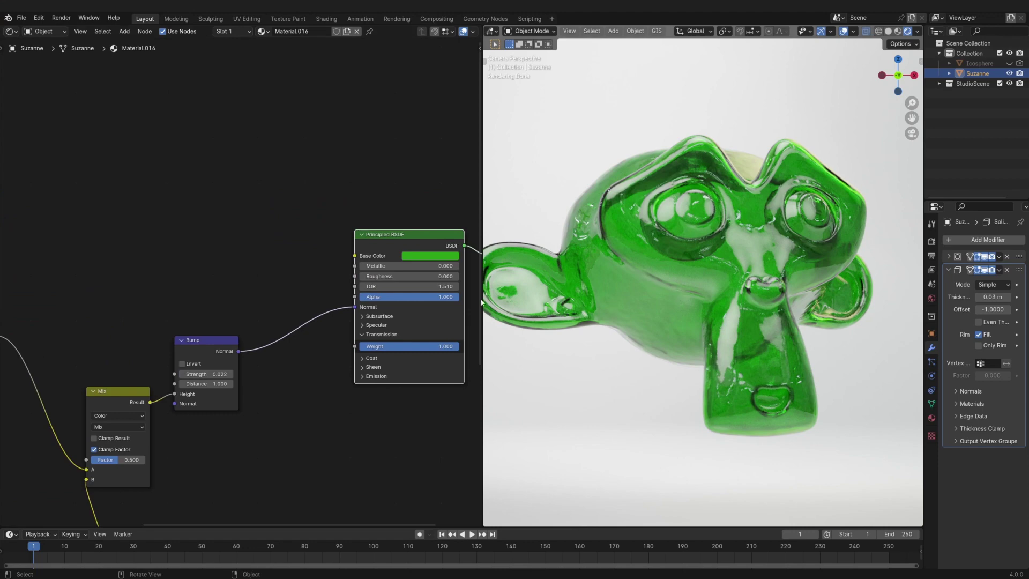
middle_click_drag(226, 231, 462, 278)
key("shift+a")
type("s")
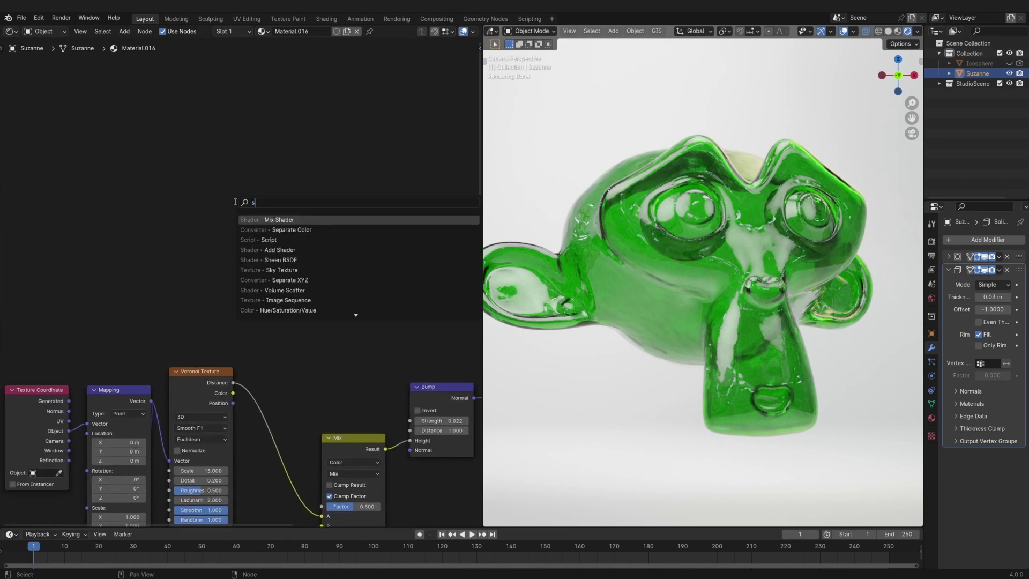
type("noise")
key("Return")
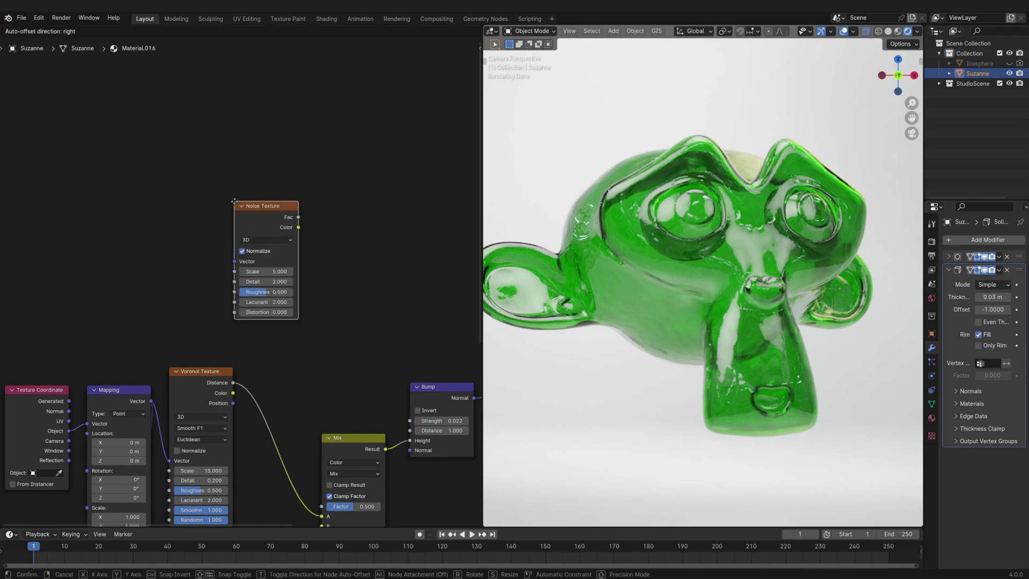
left_click(210, 175)
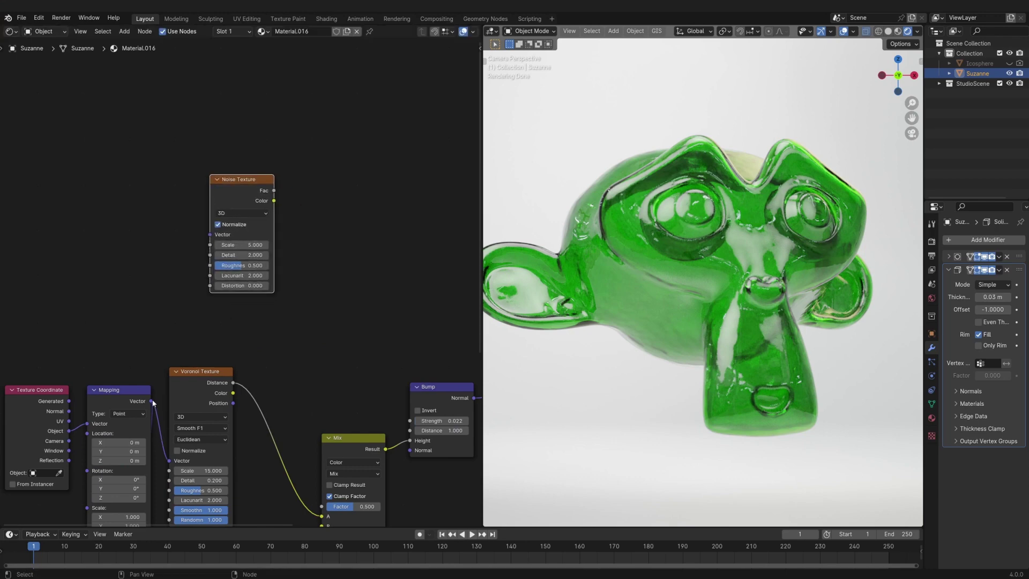
- Link the Mapping node's Vector output to the new Noise Texture's Vector input and preview the noise on the model
left_click_drag(151, 401, 209, 235)
left_click(233, 183, "ctrl+shift")
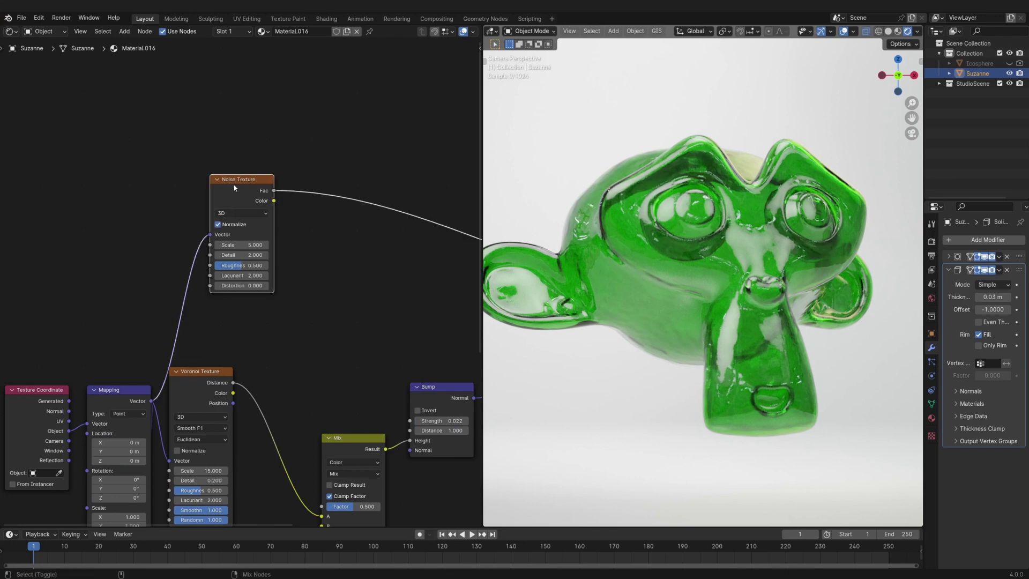
scroll(397, 253, "up", 3)
scroll(397, 252, "up", 5)
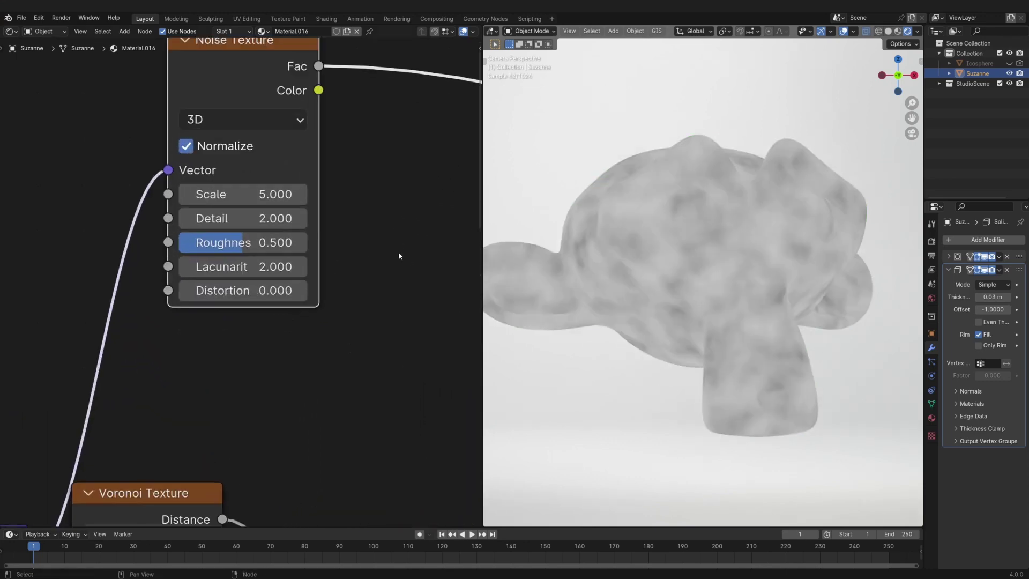
- Set the new Noise Texture's scale to 86
middle_click_drag(398, 252, 414, 374)
left_click(268, 304)
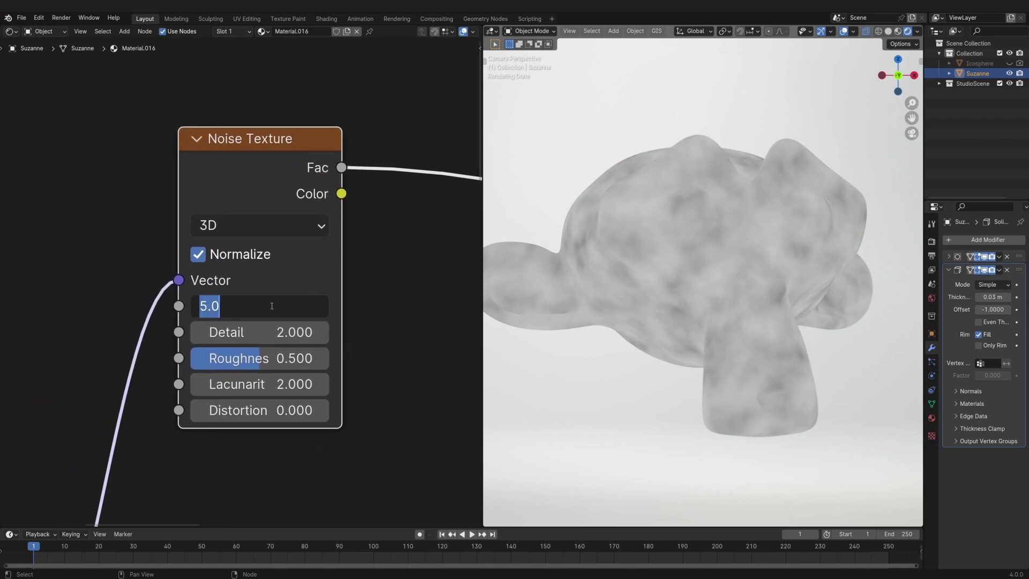
type("86")
key("Return")
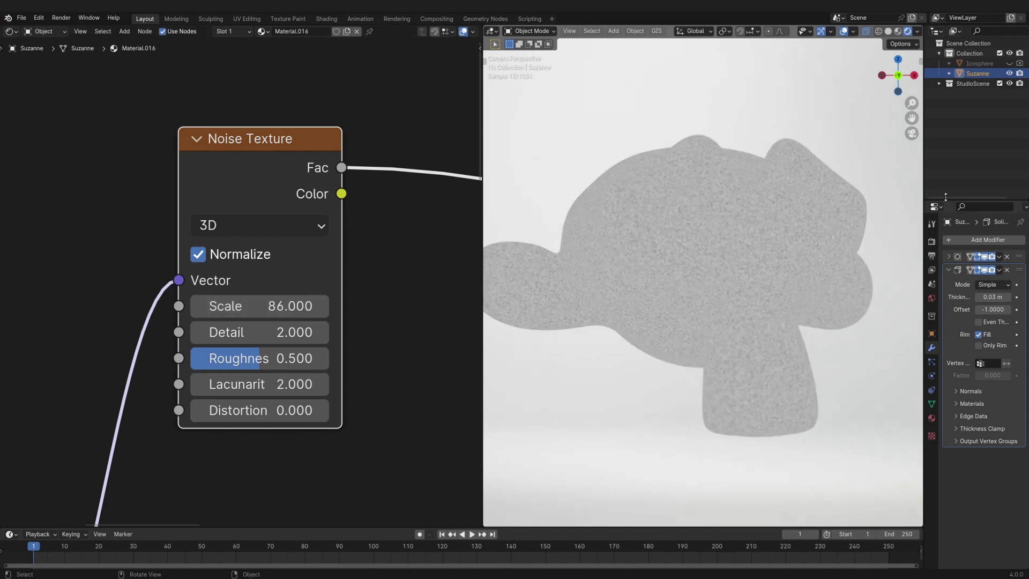
- Insert a Color Ramp node into the link leaving the new Noise Texture's Fac output
middle_click_drag(433, 198, 329, 195)
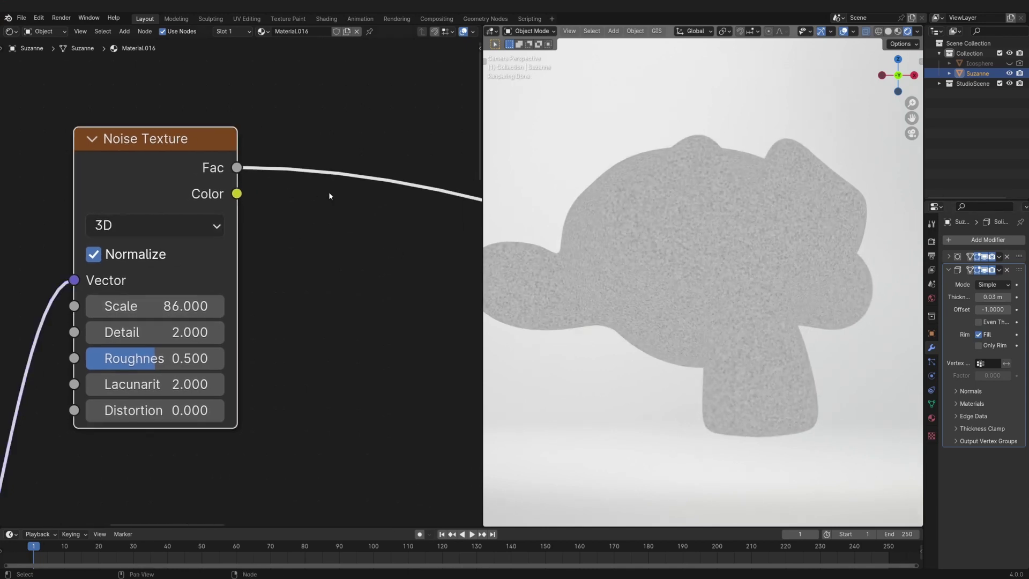
key("shift+a")
type("s")
key("BackSpace")
type("ram")
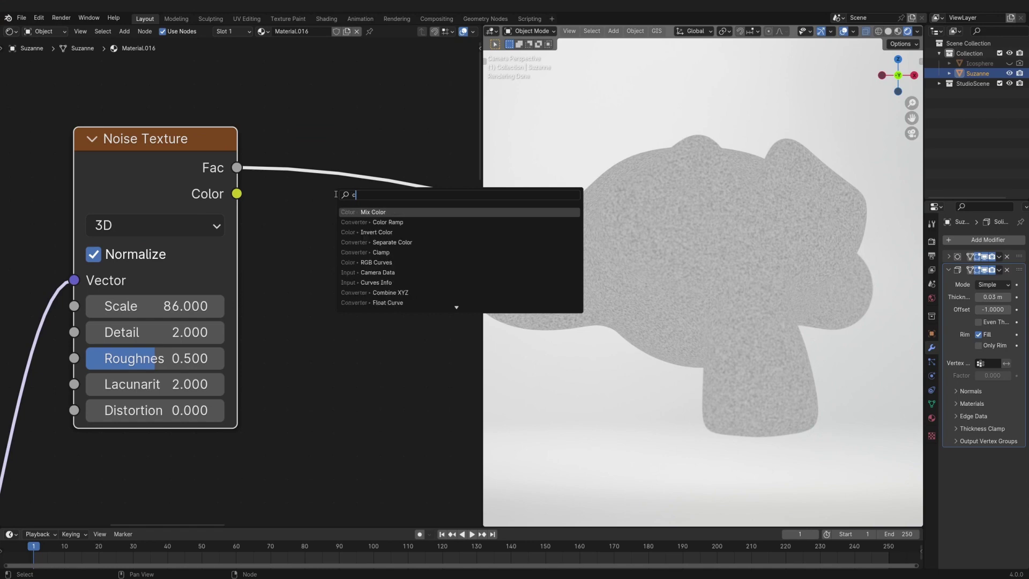
key("Return")
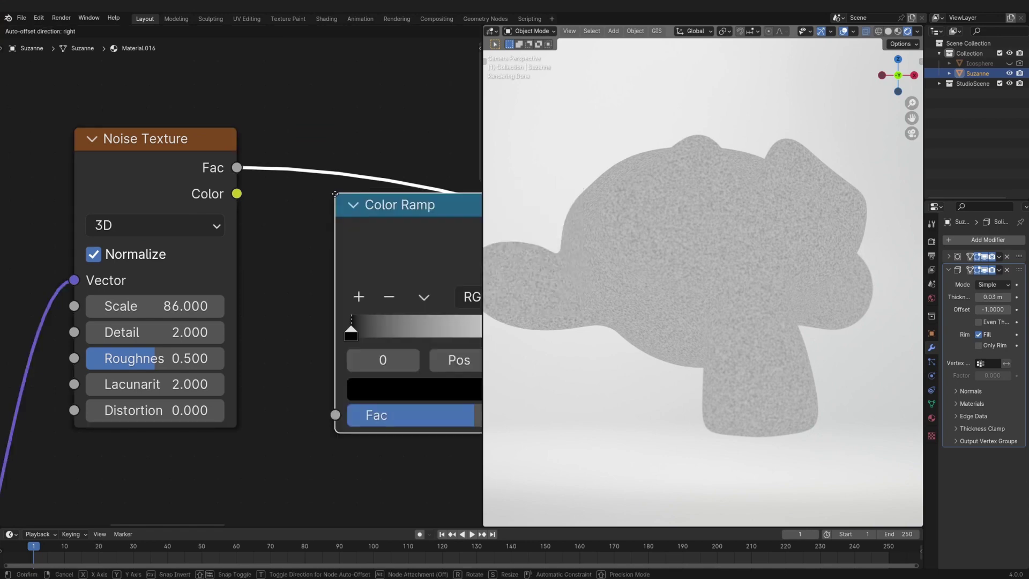
left_click(375, 147)
- Lighten the new Color Ramp's black stop to a very dark grey and darken its white stop to hex 636363
middle_click_drag(354, 117, 111, 108)
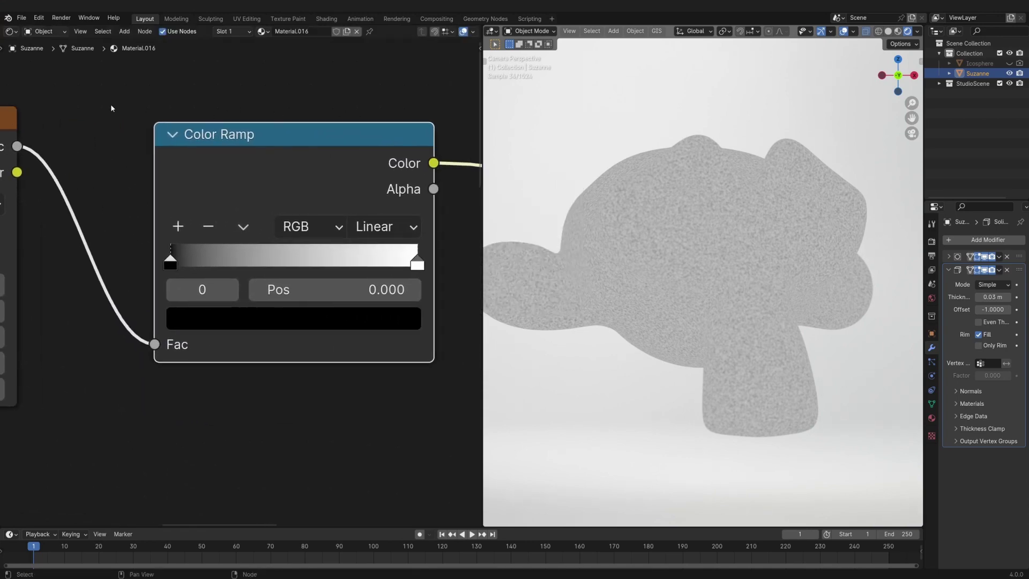
left_click(268, 323)
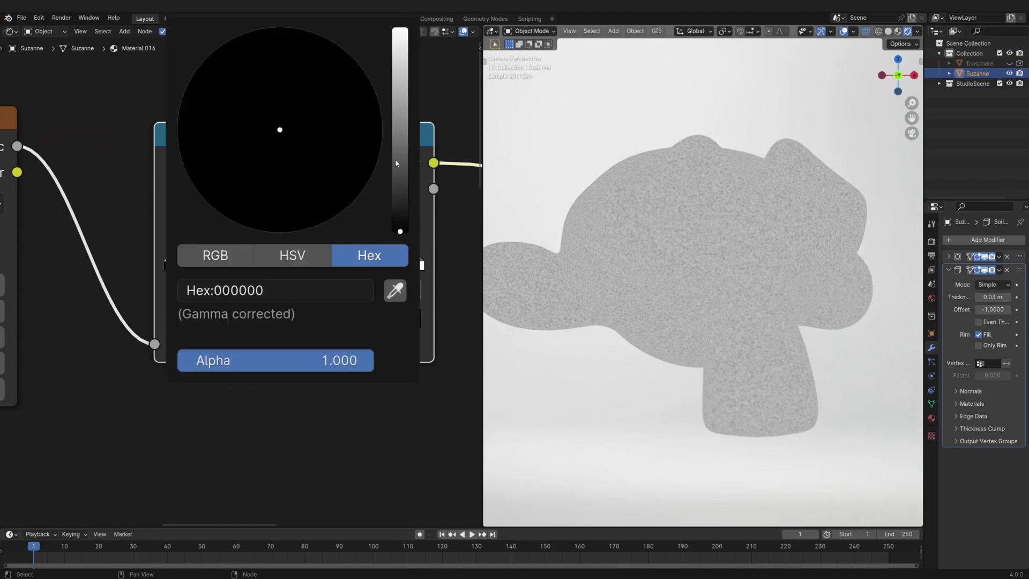
left_click_drag(400, 230, 397, 212)
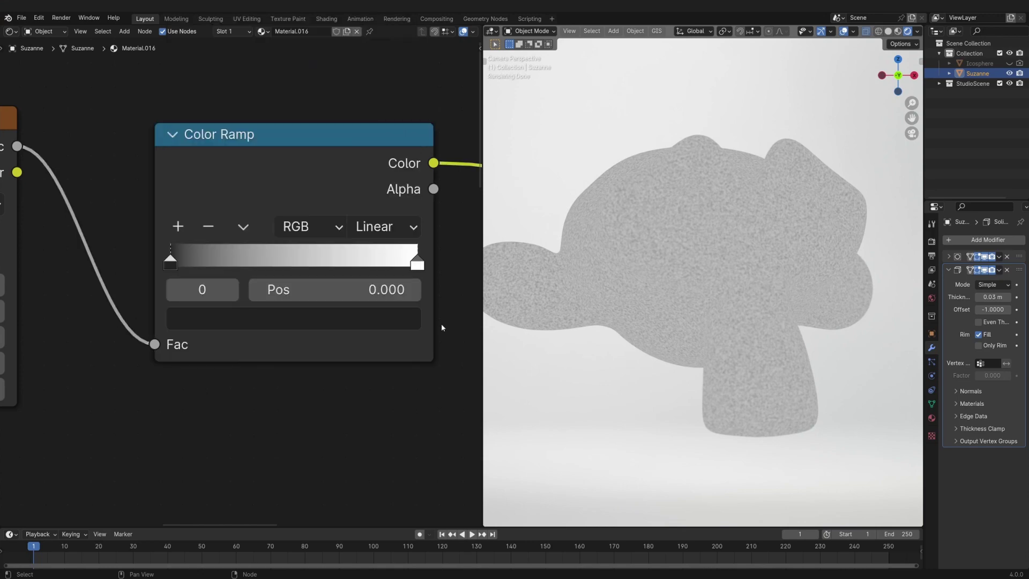
left_click(419, 265)
left_click(381, 321)
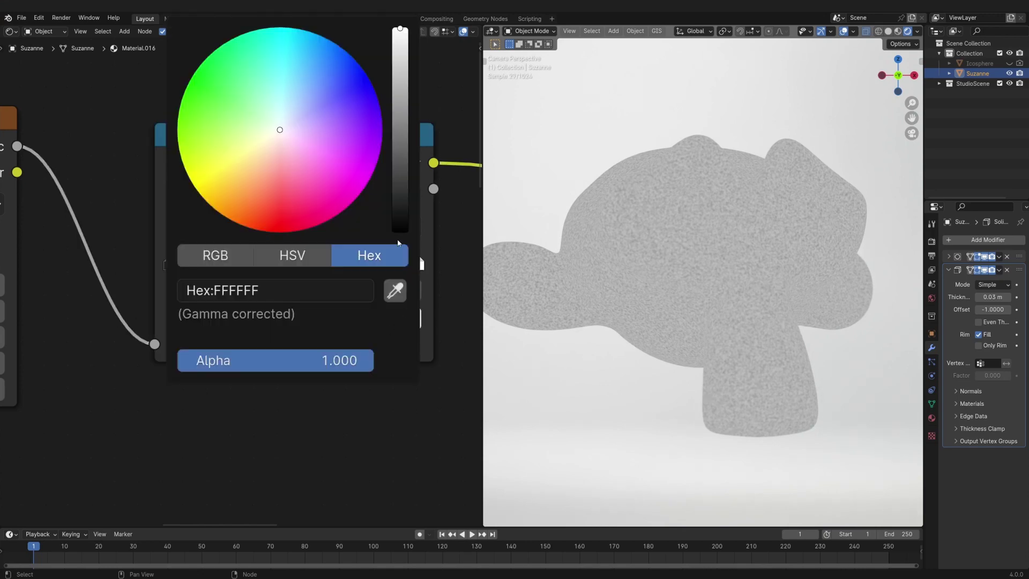
left_click_drag(398, 65, 400, 153)
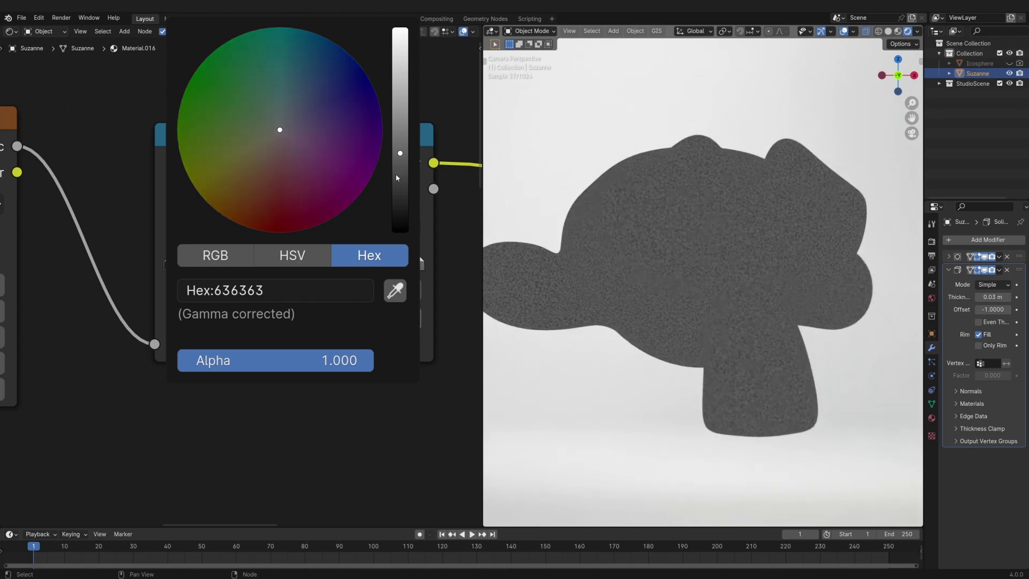
- Link the new Color Ramp's Color output to the Principled BSDF's Roughness and preview the full glass shader on the model
scroll(283, 434, "down", 2)
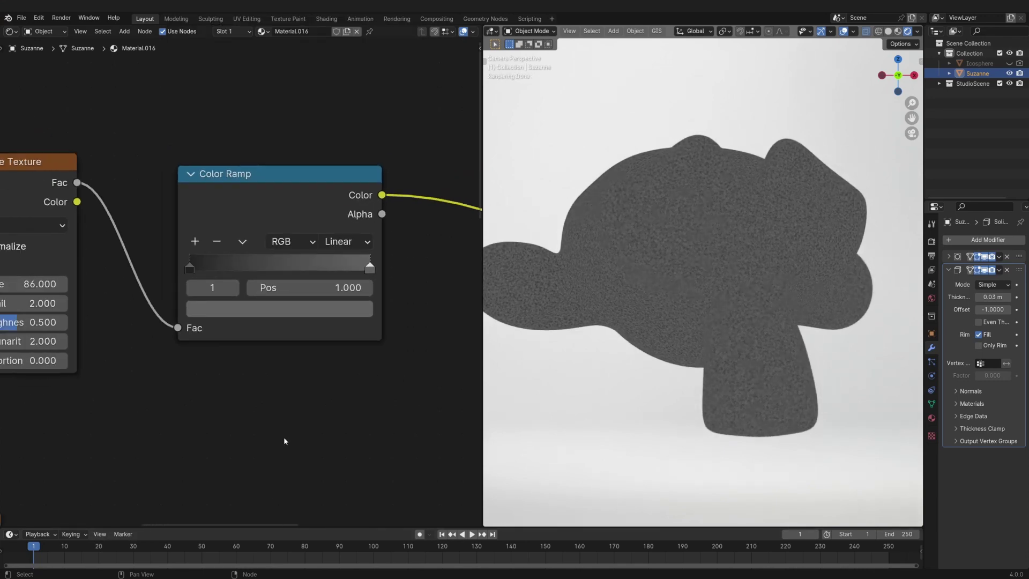
middle_click_drag(284, 436, 136, 367)
scroll(188, 357, "down", 3)
scroll(163, 321, "up", 3)
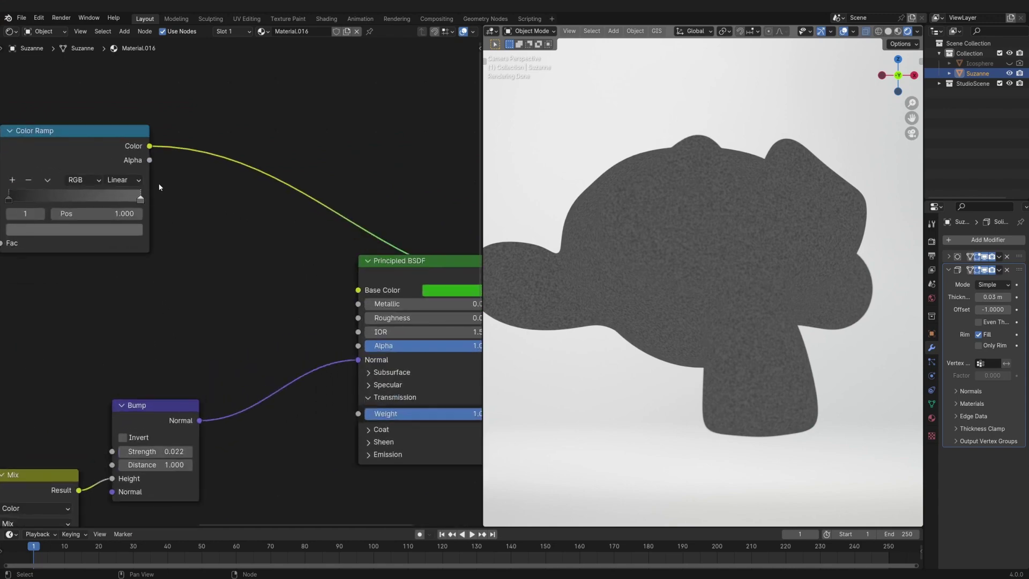
left_click_drag(150, 147, 366, 320)
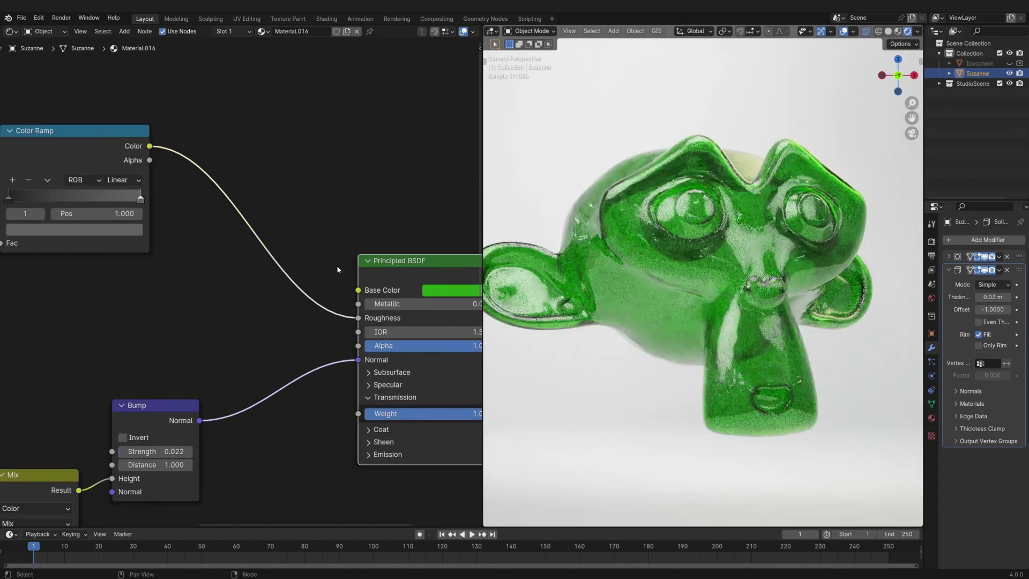
scroll(733, 243, "up", 6)
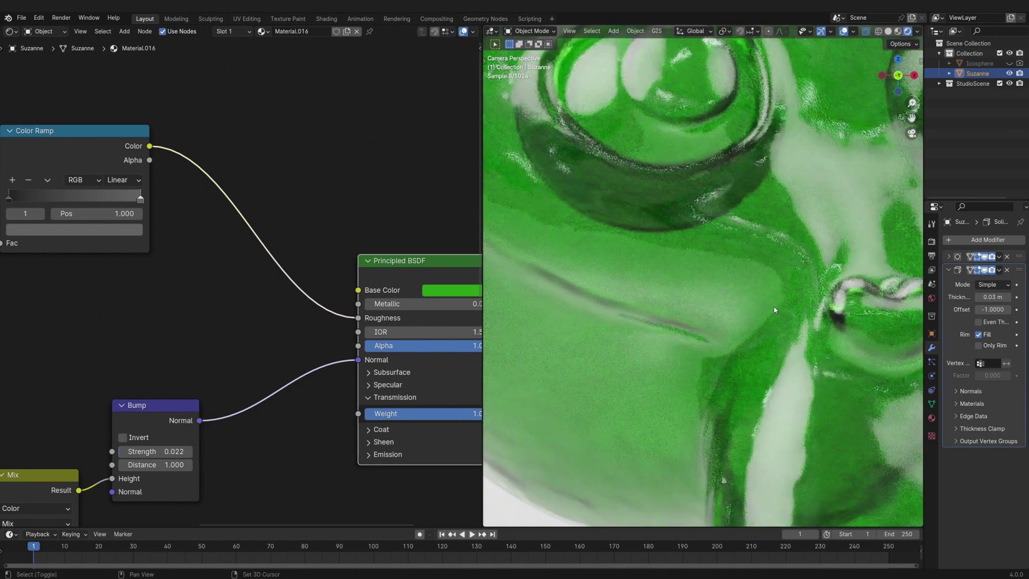
scroll(735, 280, "down", 6)
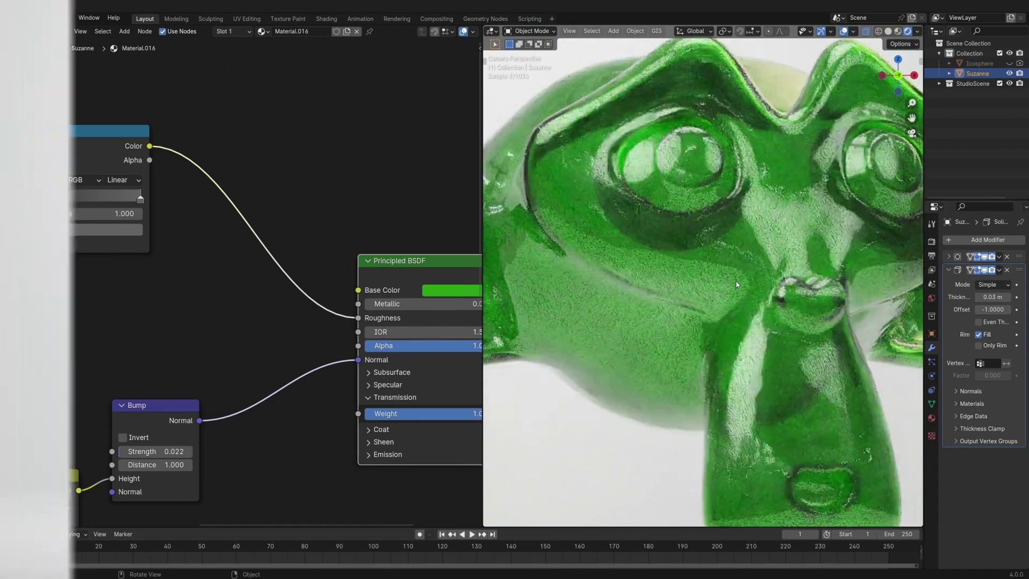